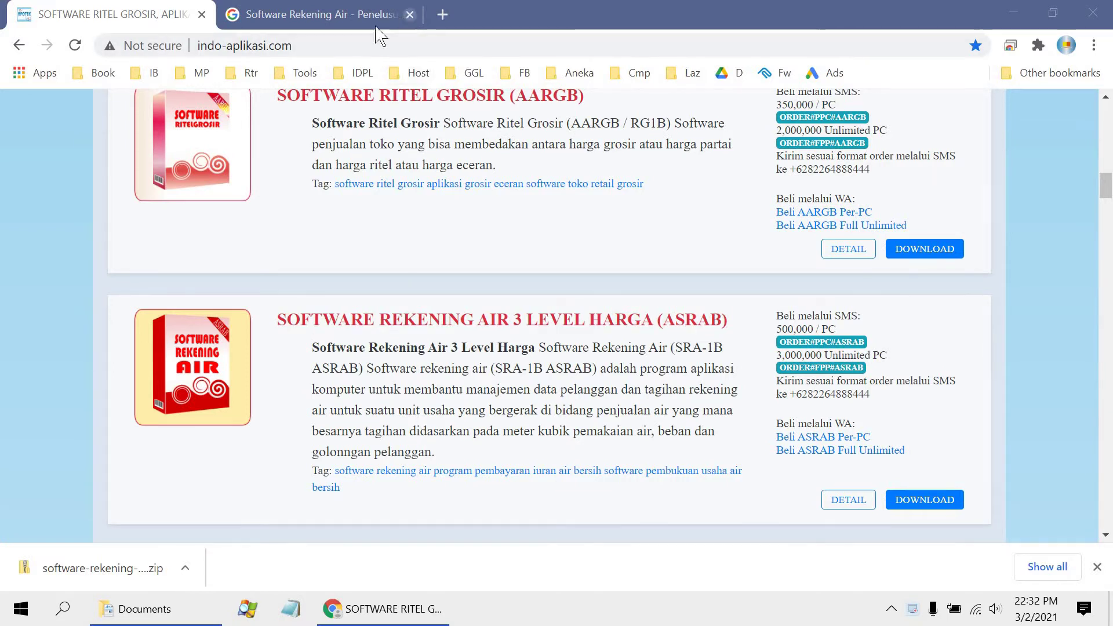
# Open the downloaded software-rekening-air-3-level-harga-(asrab).zip archive full screen and widen its Name column.
pyautogui.click(409, 14)
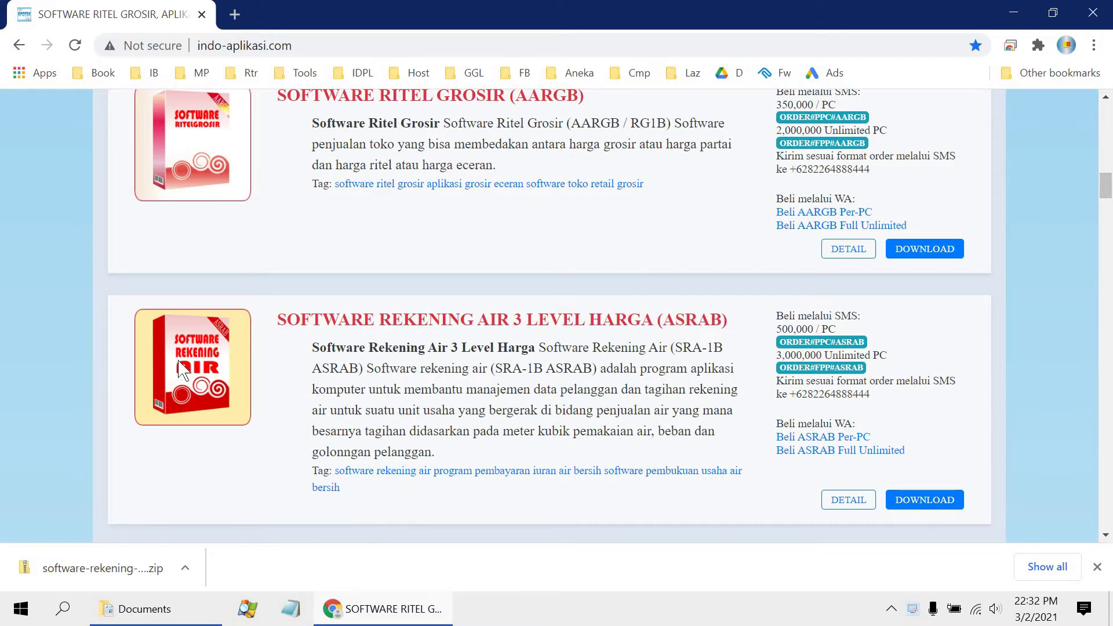
pyautogui.click(105, 569)
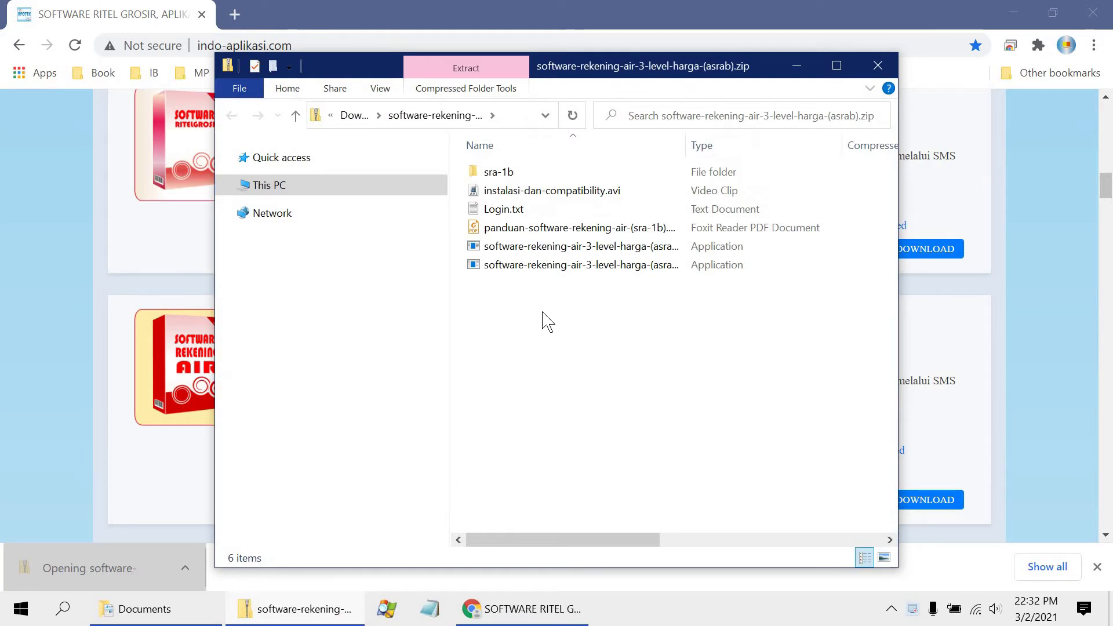
pyautogui.click(837, 65)
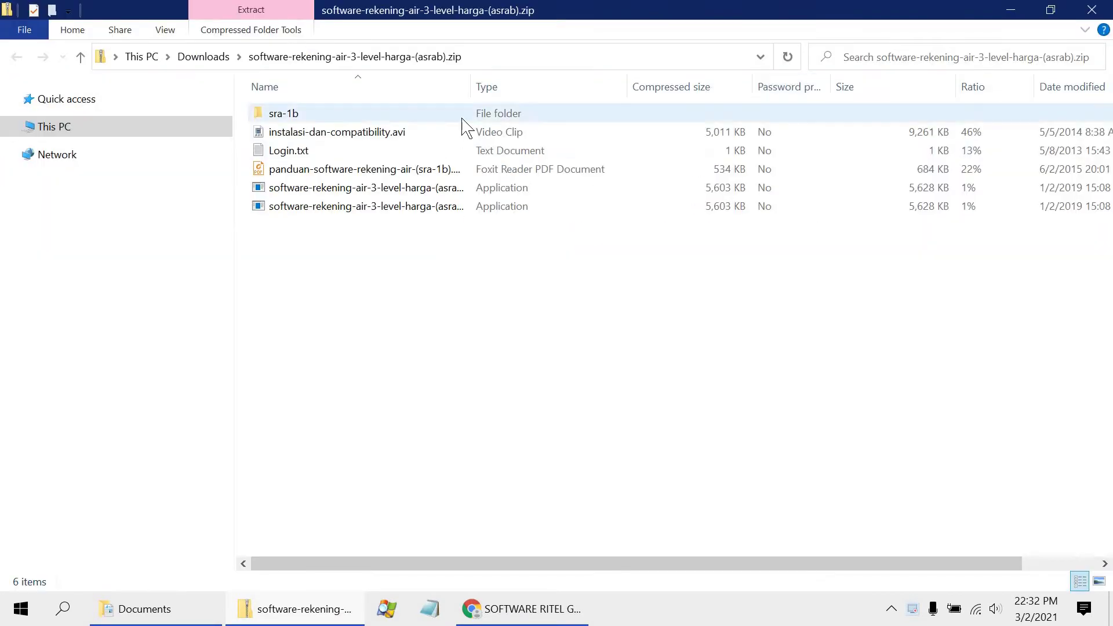
pyautogui.moveTo(470, 87); pyautogui.dragTo(543, 90)
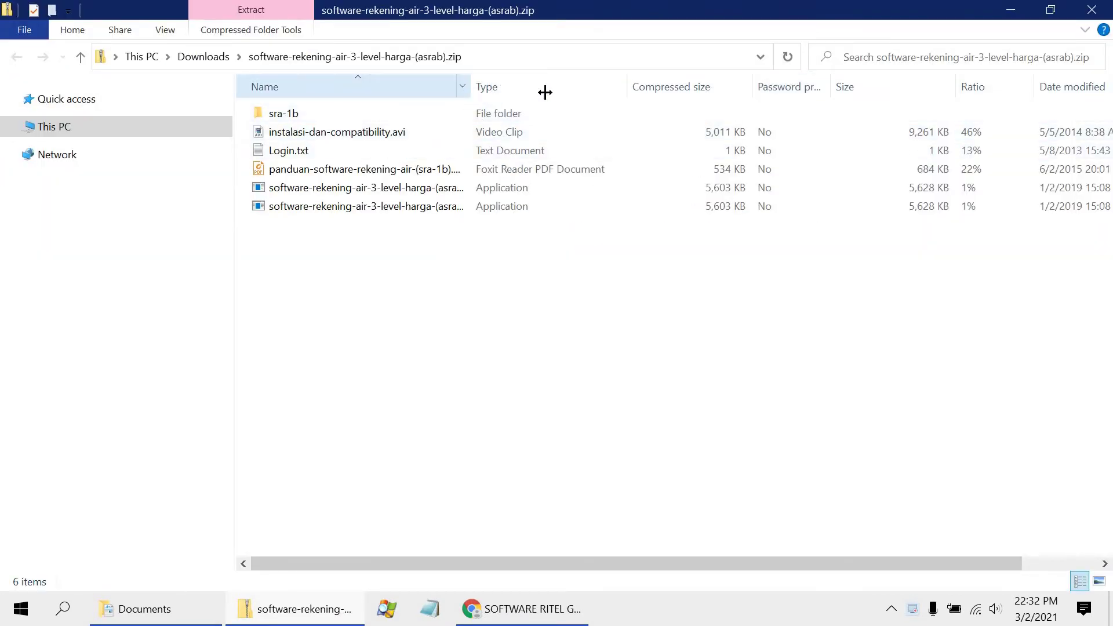
# Run the software-rekening-air-3-level-harga-(asrab).exe installer and allow it past the SmartScreen block.
pyautogui.doubleClick(466, 188)
pyautogui.click(576, 341)
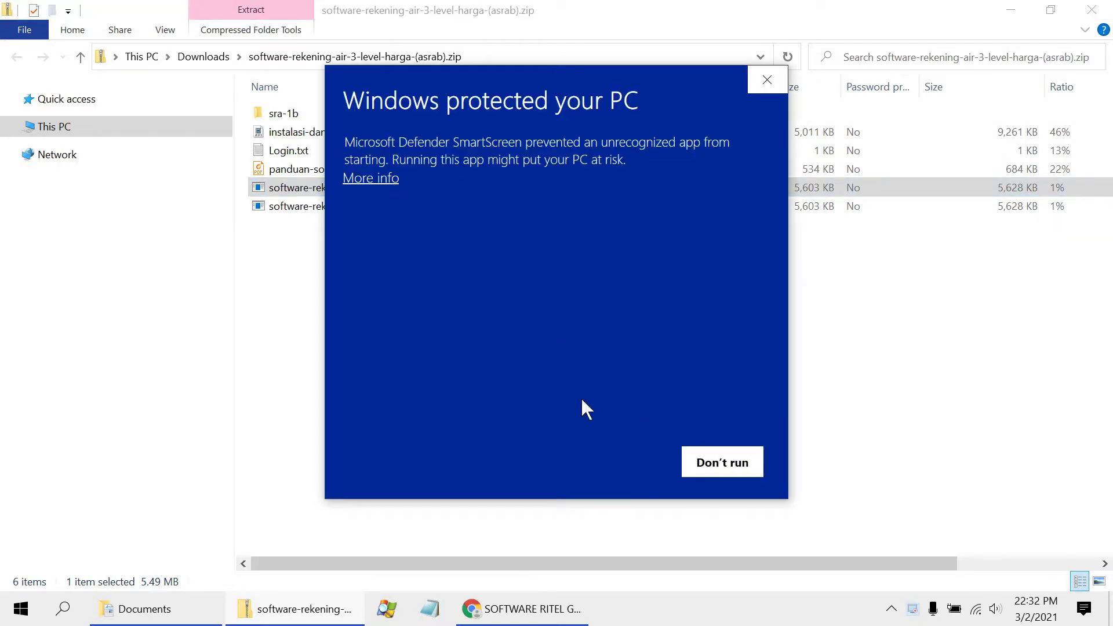
pyautogui.click(600, 461)
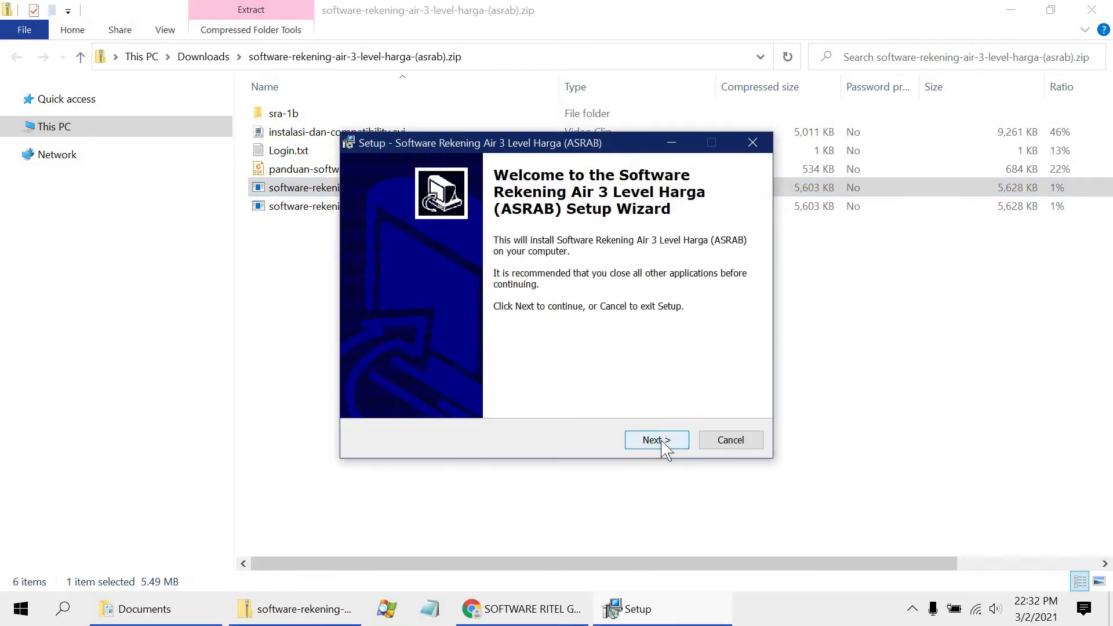
# Install Software Rekening Air 3 Level Harga (ASRAB) with the default folders and a desktop icon, finishing without launching it.
pyautogui.click(662, 442)
pyautogui.click(663, 442)
pyautogui.click(663, 442)
pyautogui.click(663, 442)
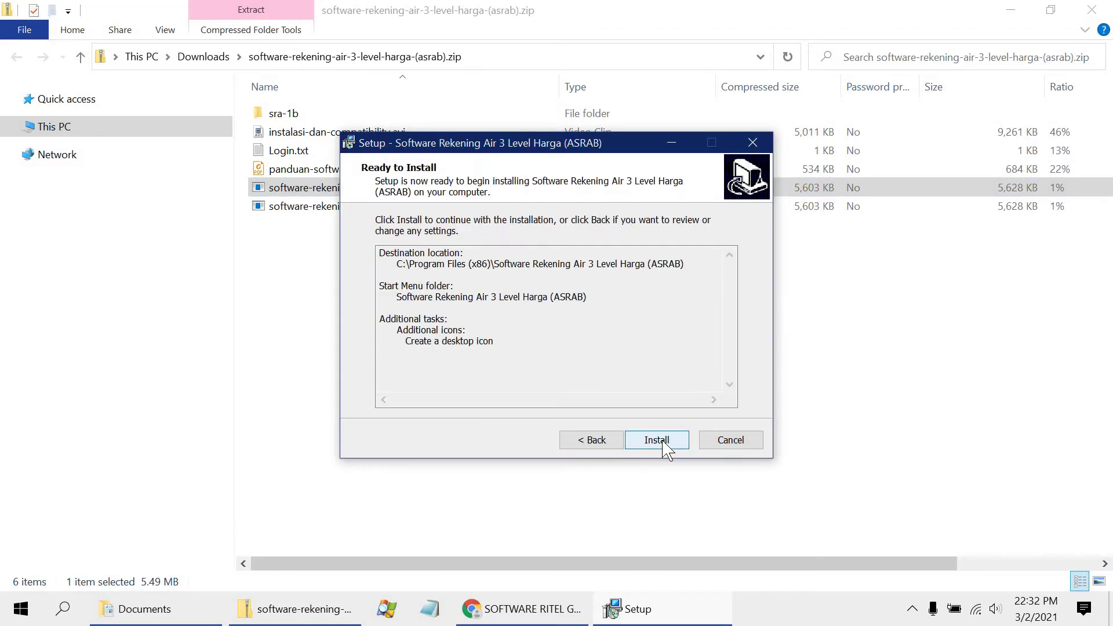
pyautogui.click(664, 443)
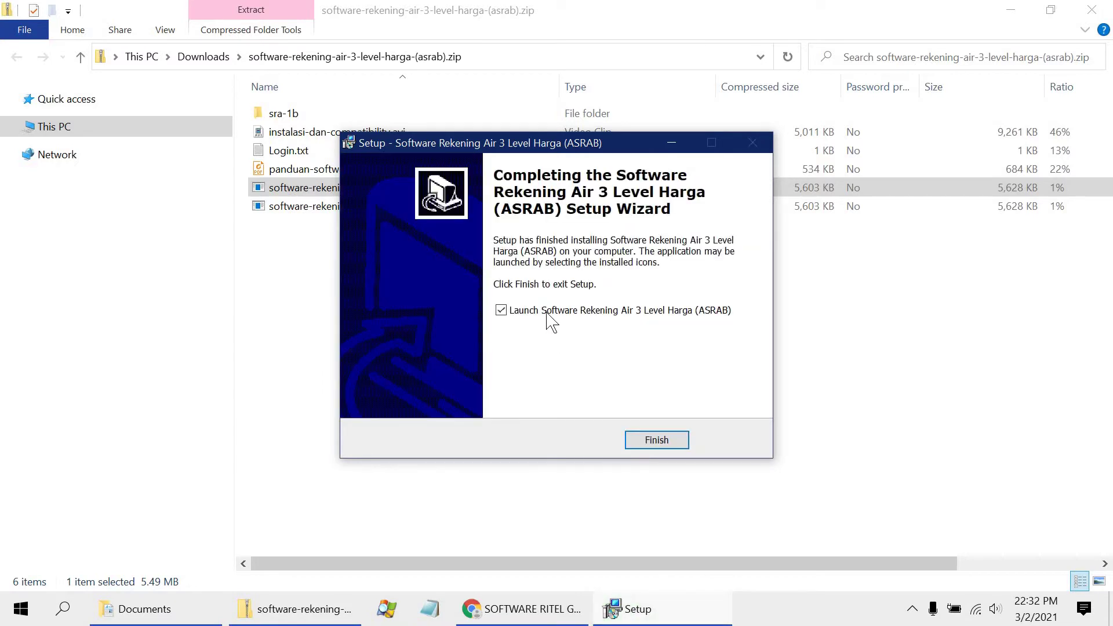
pyautogui.click(548, 313)
pyautogui.click(653, 442)
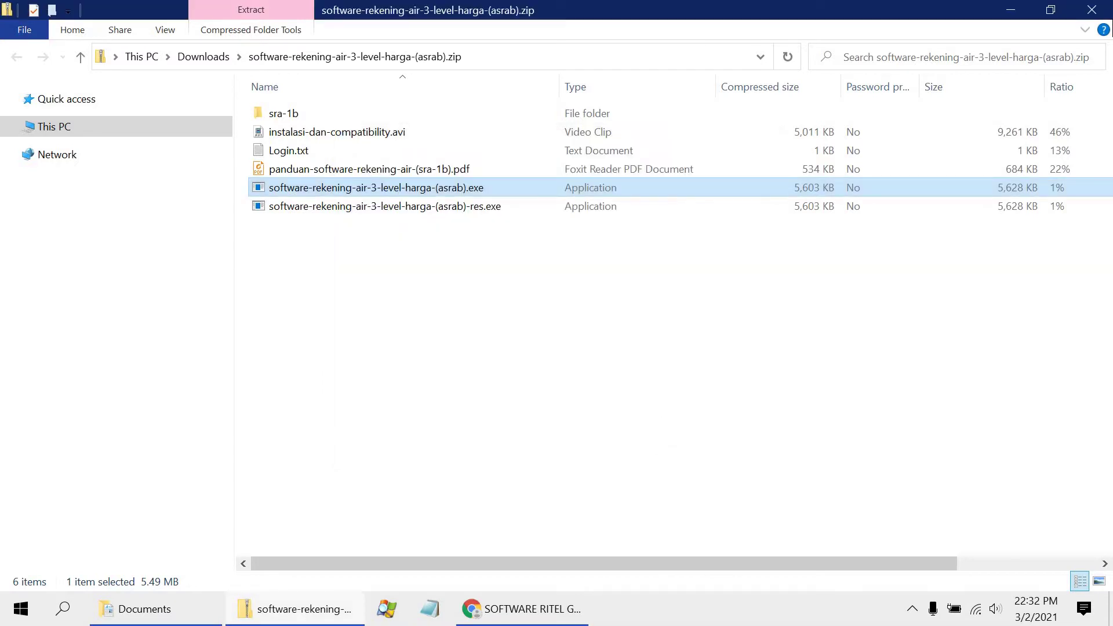
# Close the archive window and open the properties of the Software Rekening Air shortcut on the desktop.
pyautogui.click(1092, 10)
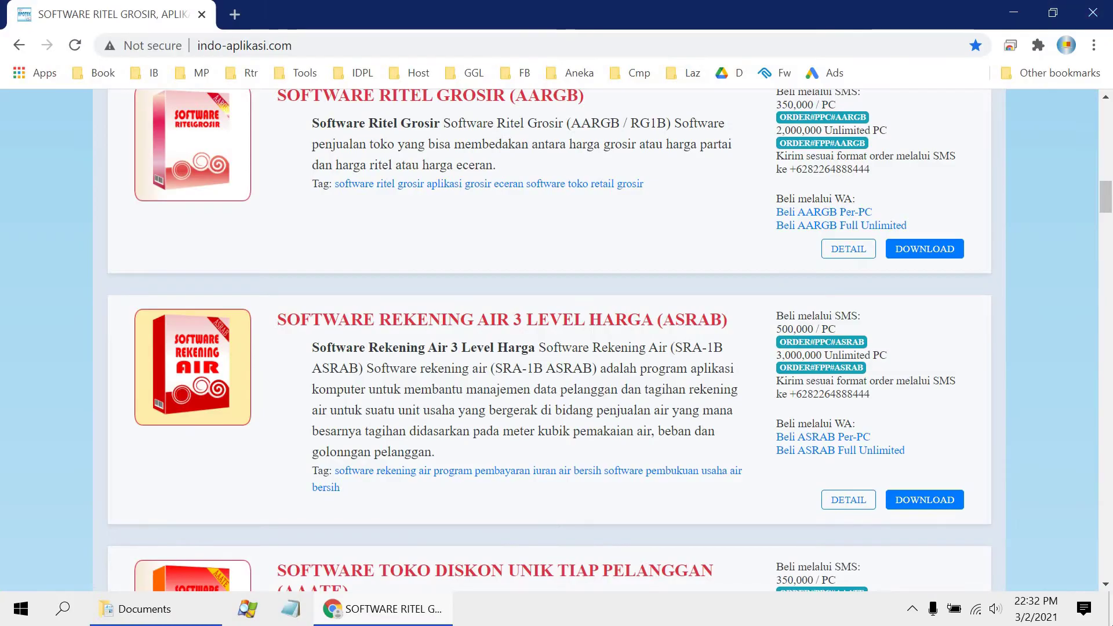
pyautogui.click(1111, 615)
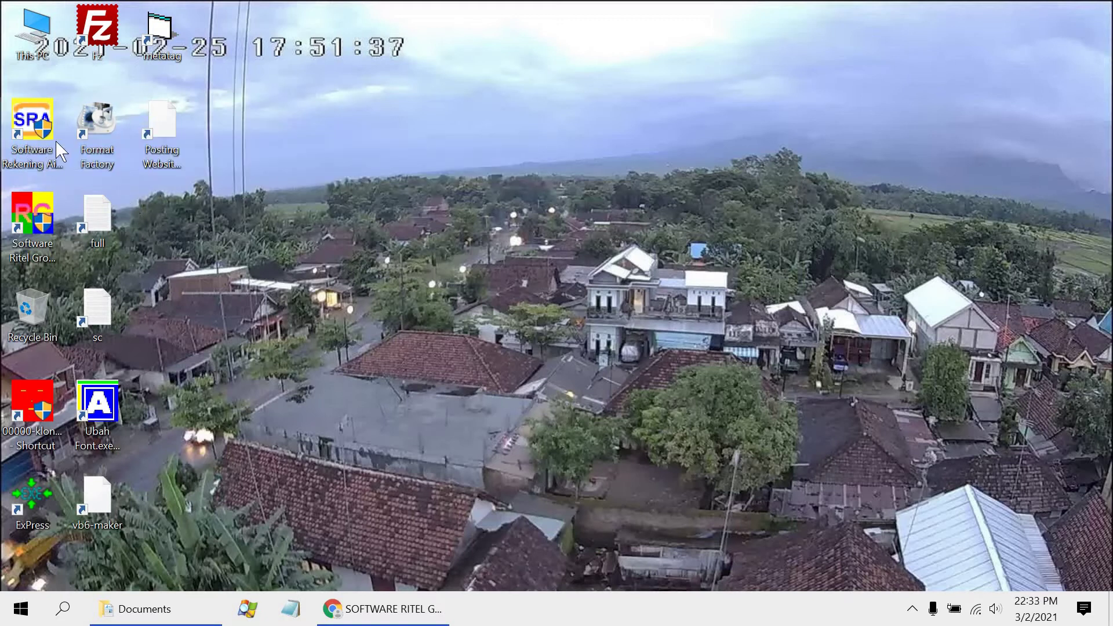
pyautogui.doubleClick(44, 127)
pyautogui.rightClick(44, 127)
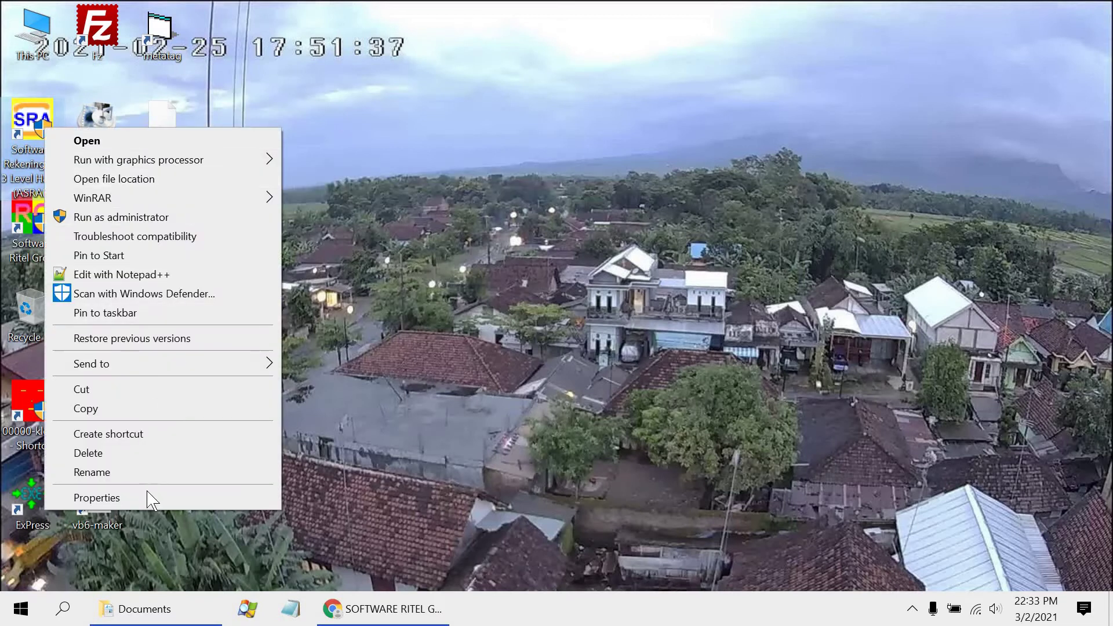
pyautogui.click(570, 200)
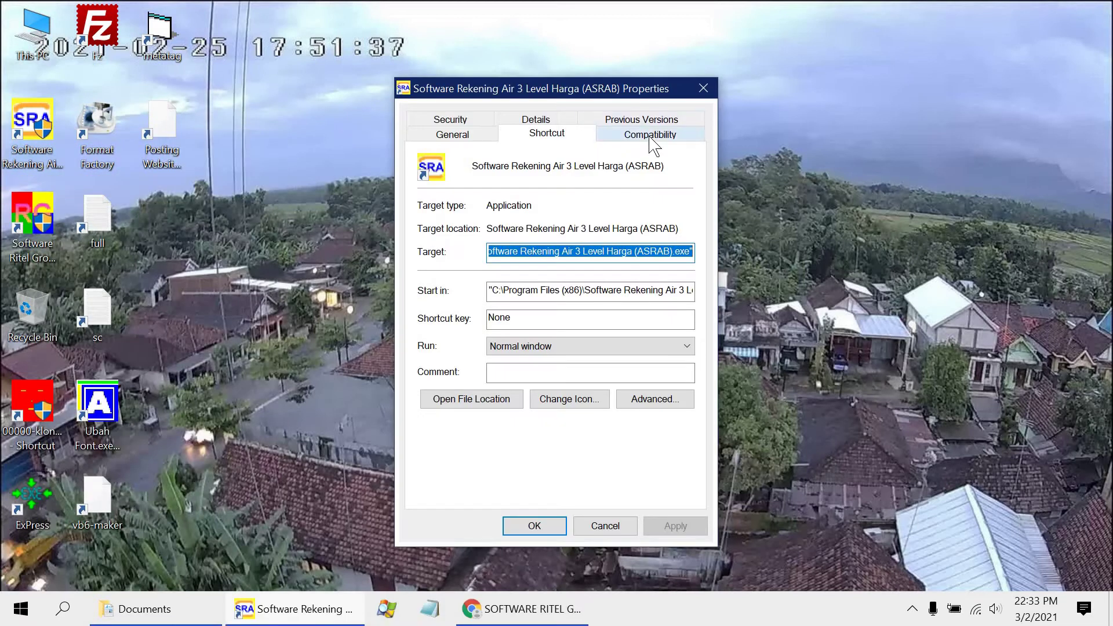
# Set the shortcut to run in compatibility mode for Windows XP (Service Pack 3) and apply the change.
pyautogui.click(651, 139)
pyautogui.click(432, 254)
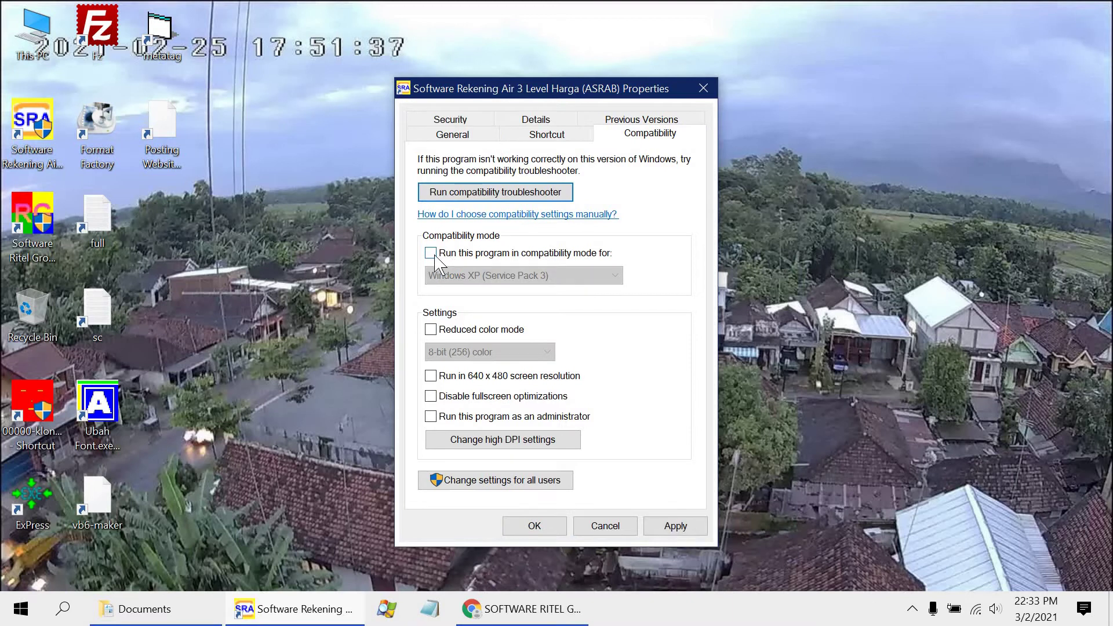
pyautogui.click(434, 255)
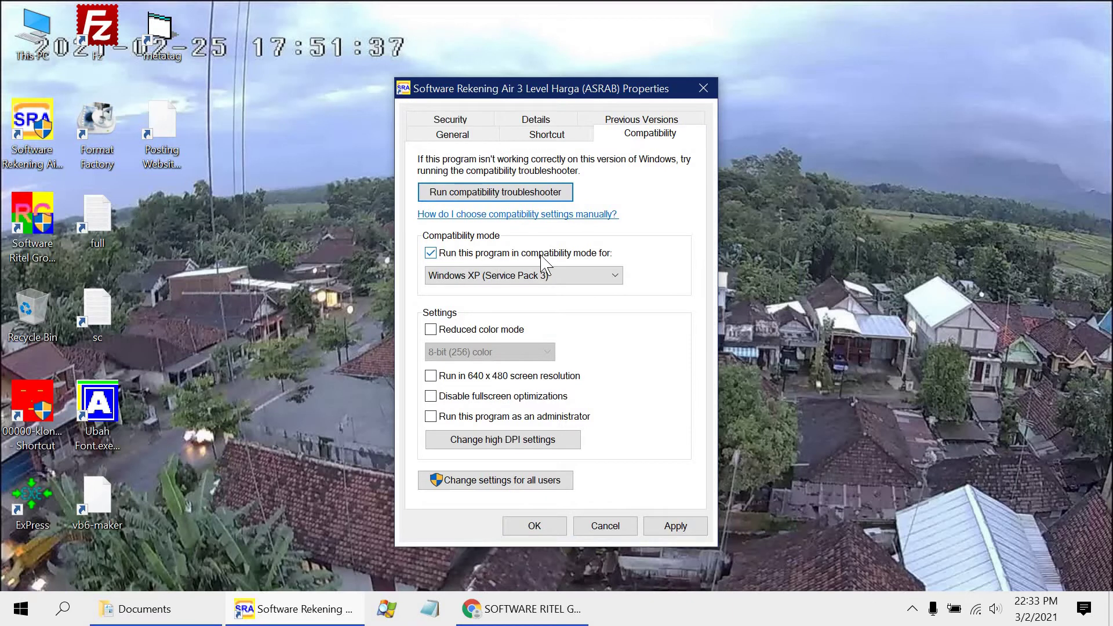
pyautogui.click(597, 276)
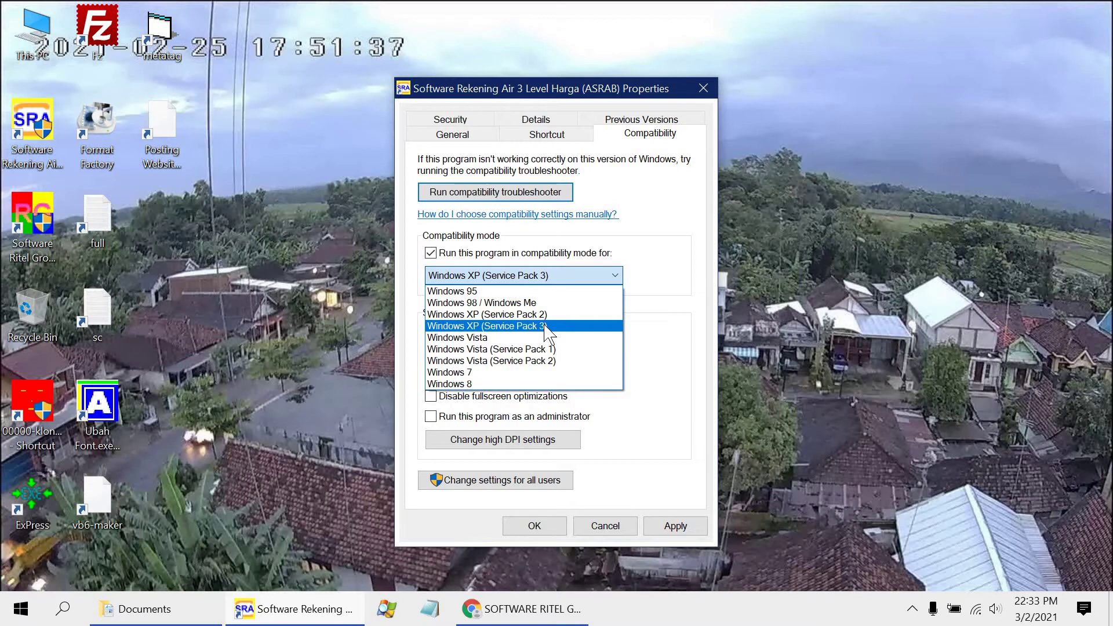
pyautogui.click(545, 326)
pyautogui.click(673, 525)
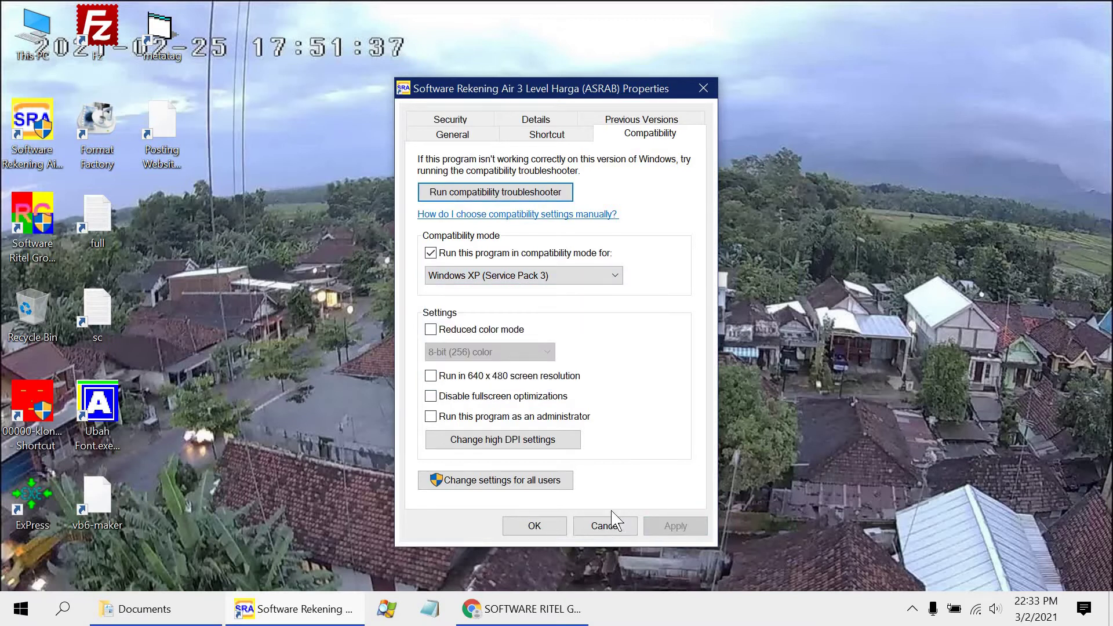
pyautogui.click(534, 525)
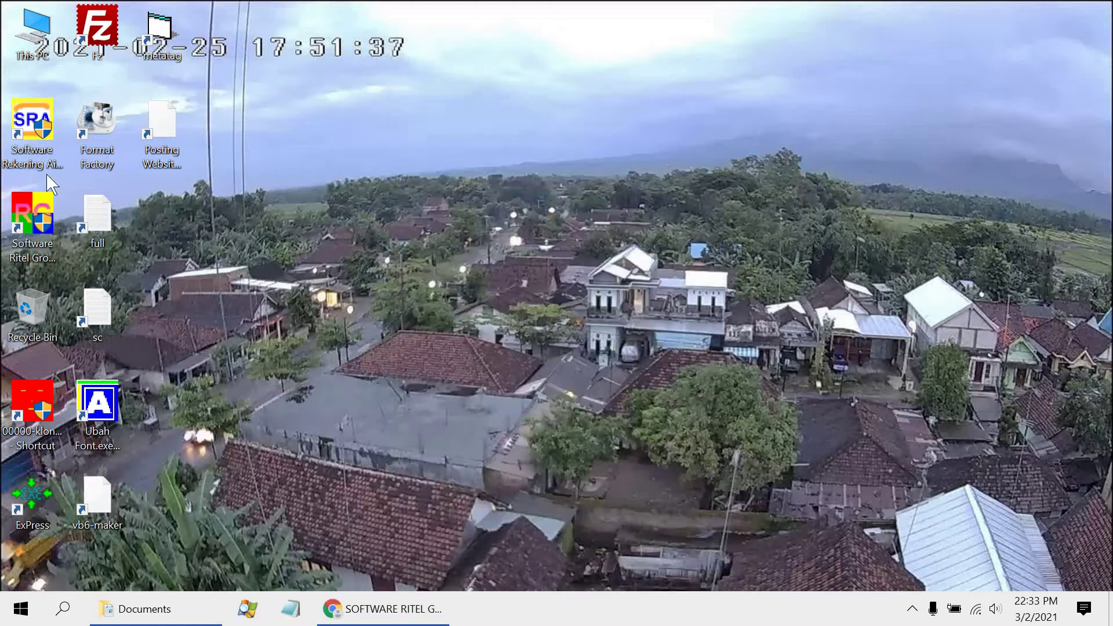
# Launch Software Rekening Air from the desktop, log in as Master and maximize its main window.
pyautogui.click(28, 114)
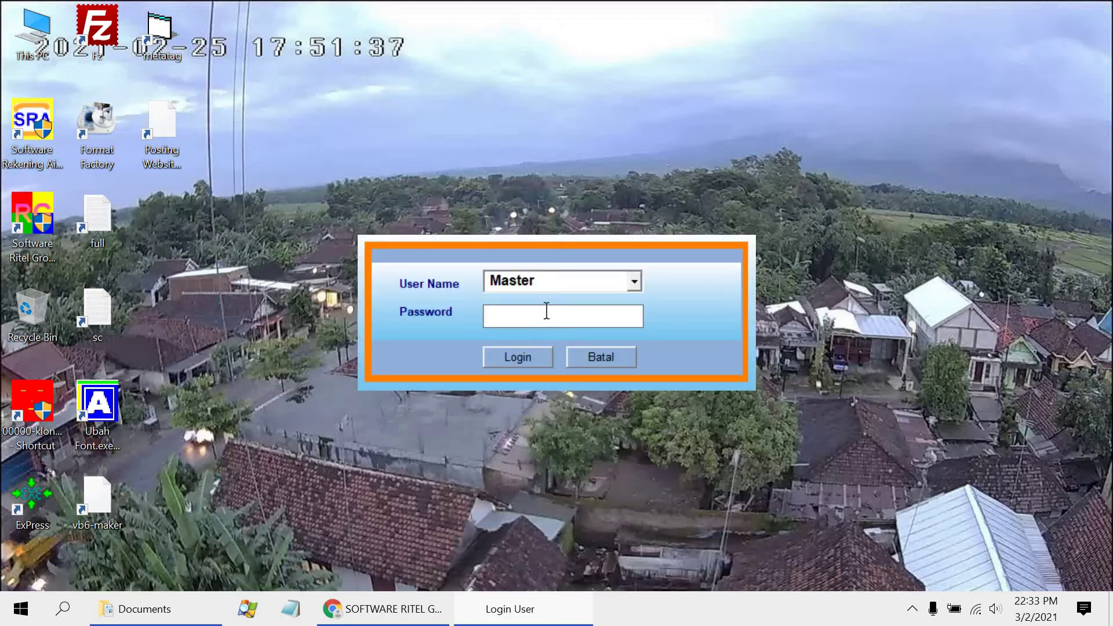
pyautogui.click(516, 357)
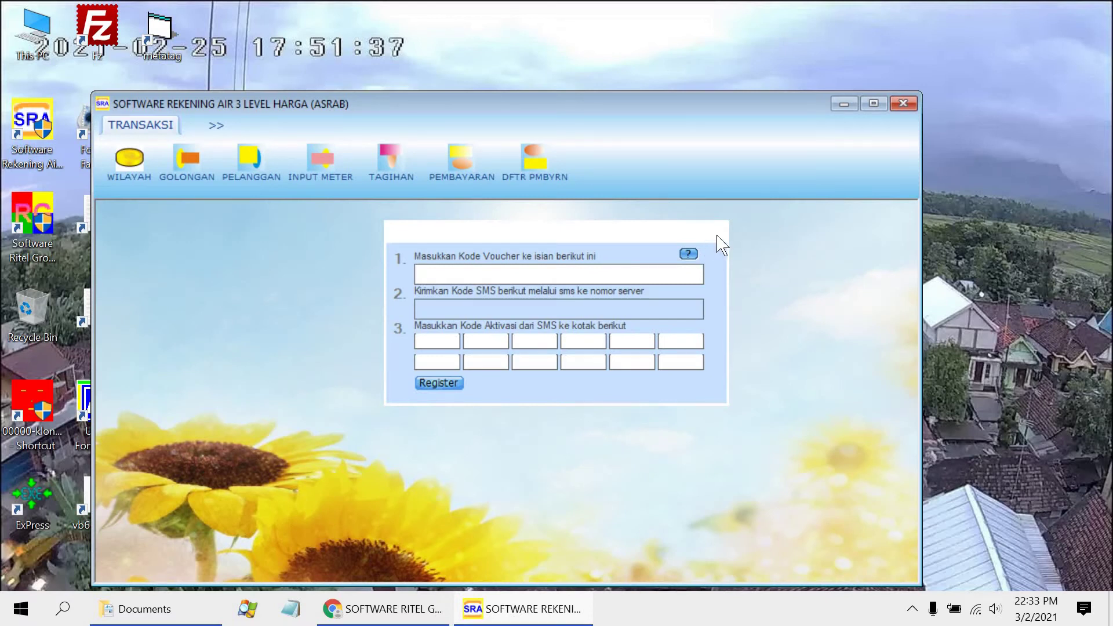
pyautogui.click(874, 103)
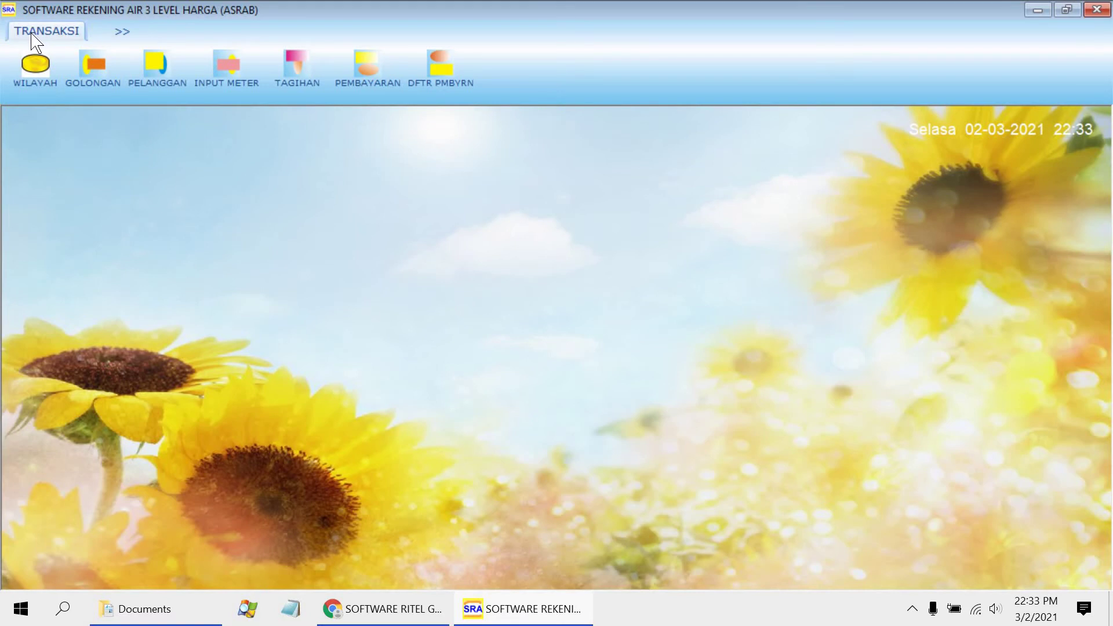
# Add a new operator in the Pengaturan settings and enter the operator's name.
pyautogui.click(229, 69)
pyautogui.click(117, 33)
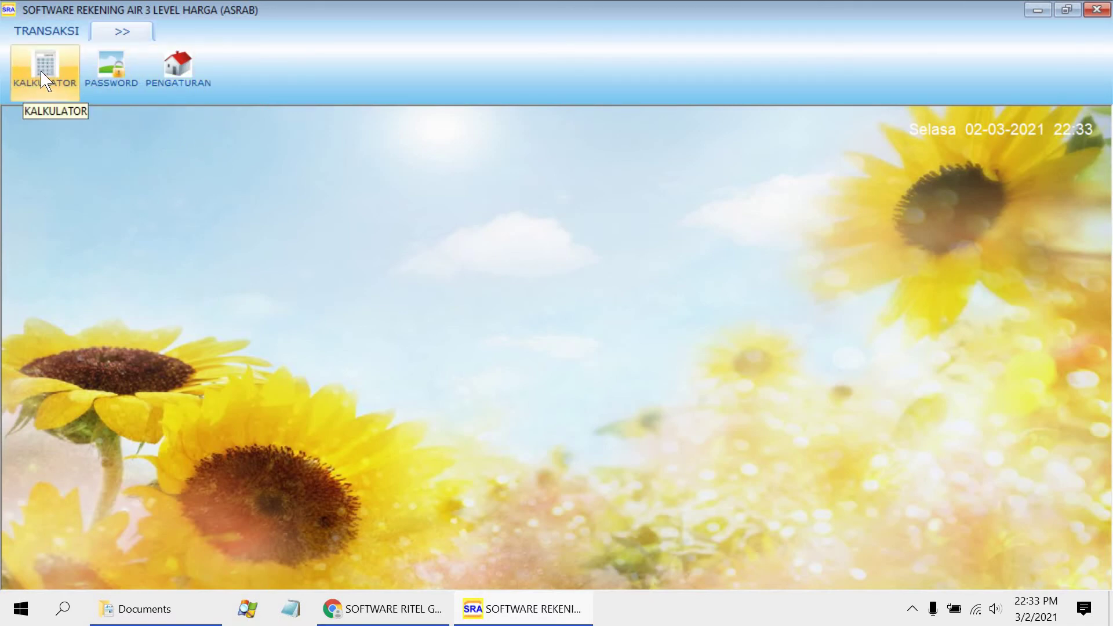
pyautogui.click(127, 81)
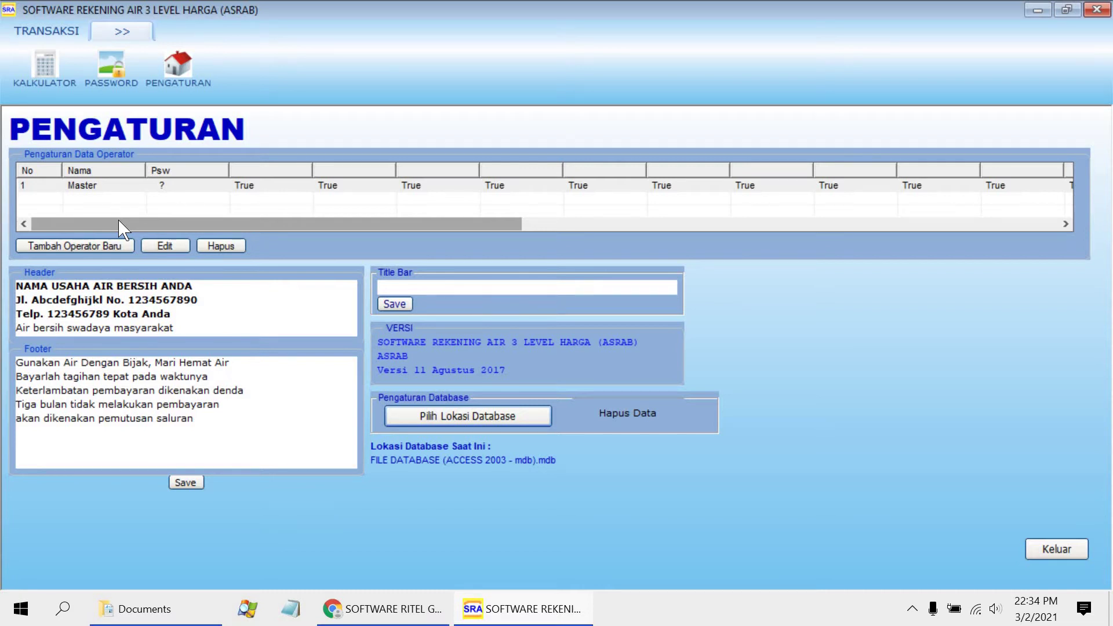
pyautogui.click(74, 251)
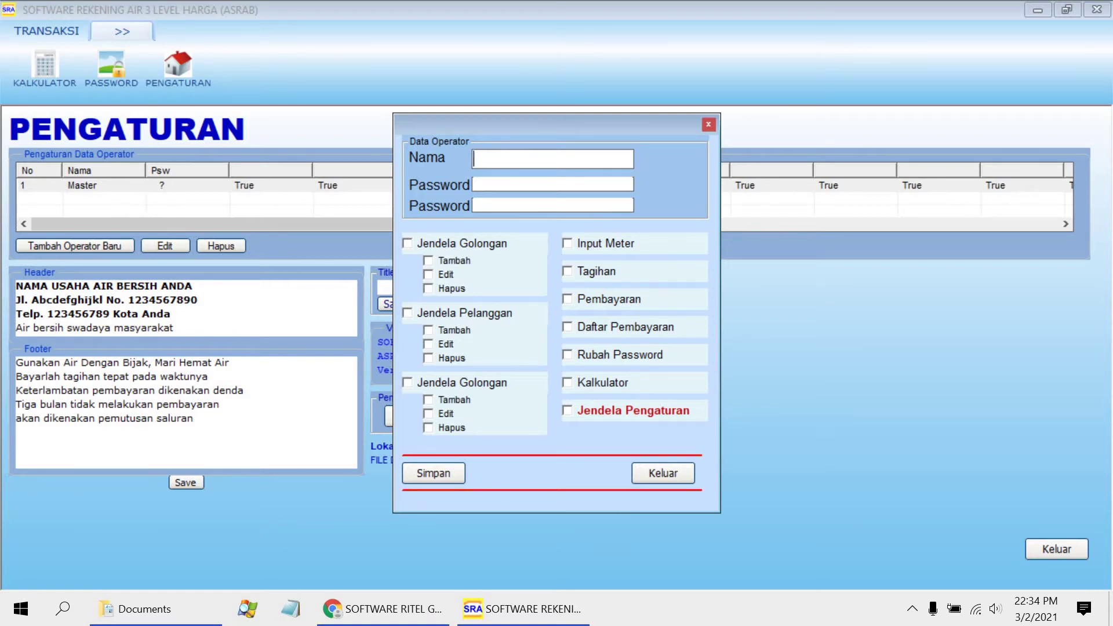
pyautogui.write('Bu')
pyautogui.press('BackSpace')
pyautogui.write('Pak Budi')
pyautogui.doubleClick(493, 159)
pyautogui.press('BackSpace')
# Grant the operator both Jendela Golongan windows and Jendela Pelanggan, each with Tambah, Edit and Hapus rights.
pyautogui.click(467, 246)
pyautogui.click(458, 262)
pyautogui.click(447, 275)
pyautogui.click(450, 288)
pyautogui.click(452, 313)
pyautogui.click(453, 330)
pyautogui.click(446, 344)
pyautogui.click(451, 357)
pyautogui.click(447, 383)
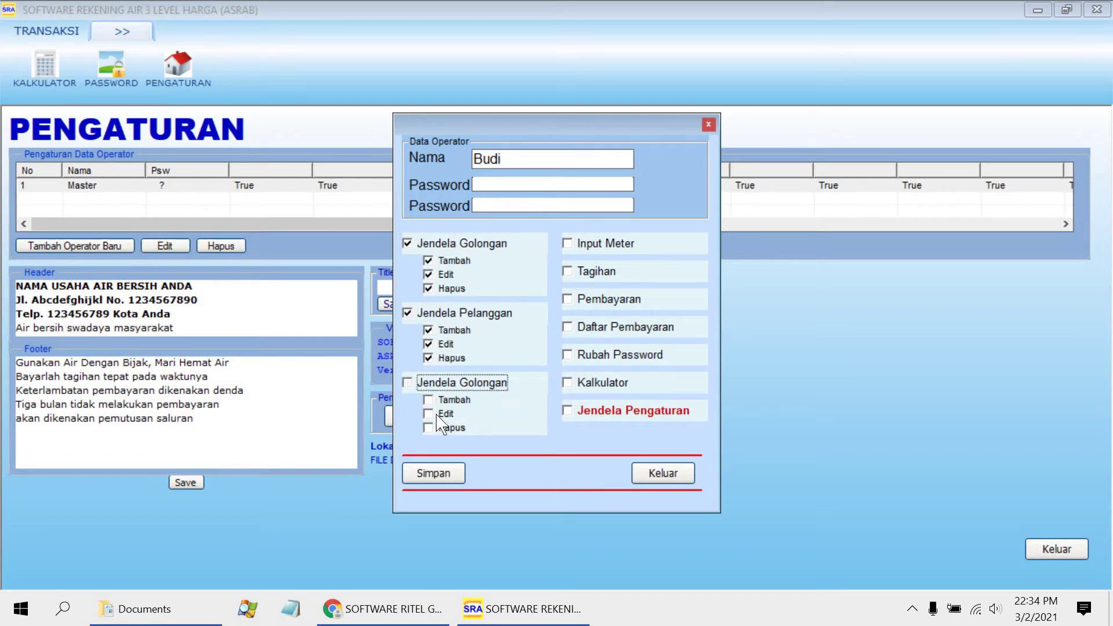
pyautogui.click(452, 400)
pyautogui.click(445, 413)
pyautogui.click(451, 427)
# Grant the operator Input Meter, Tagihan, Pembayaran, Daftar Pembayaran, Rubah Password, Kalkulator and Jendela Pengaturan access, and save the operator.
pyautogui.click(585, 248)
pyautogui.click(588, 272)
pyautogui.click(588, 299)
pyautogui.click(588, 327)
pyautogui.click(588, 355)
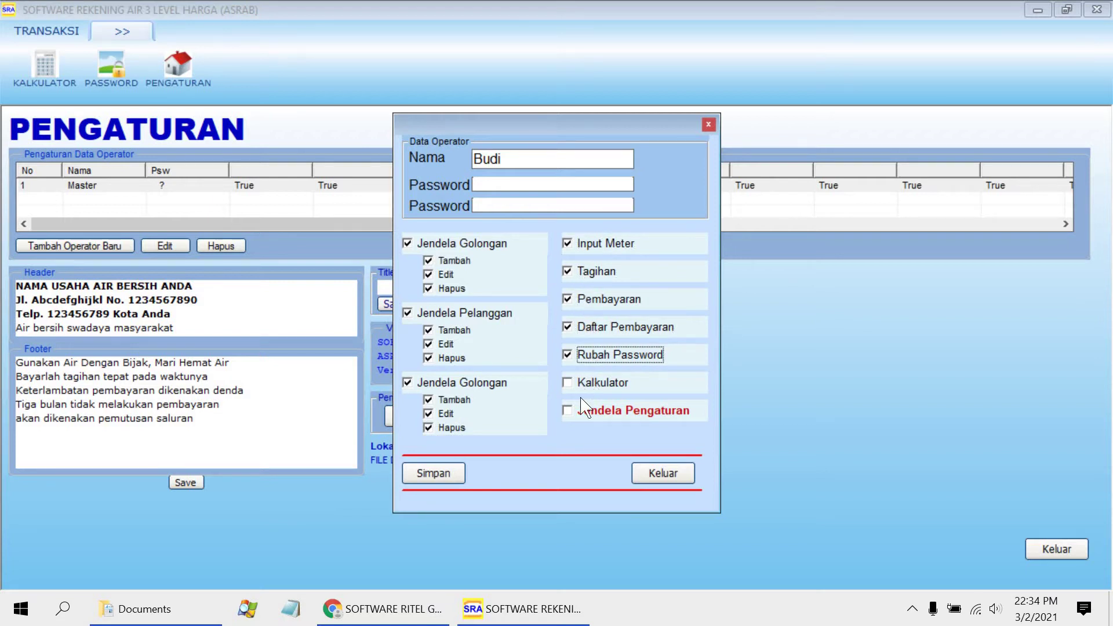
pyautogui.click(583, 382)
pyautogui.click(583, 410)
pyautogui.click(430, 471)
pyautogui.press('Return')
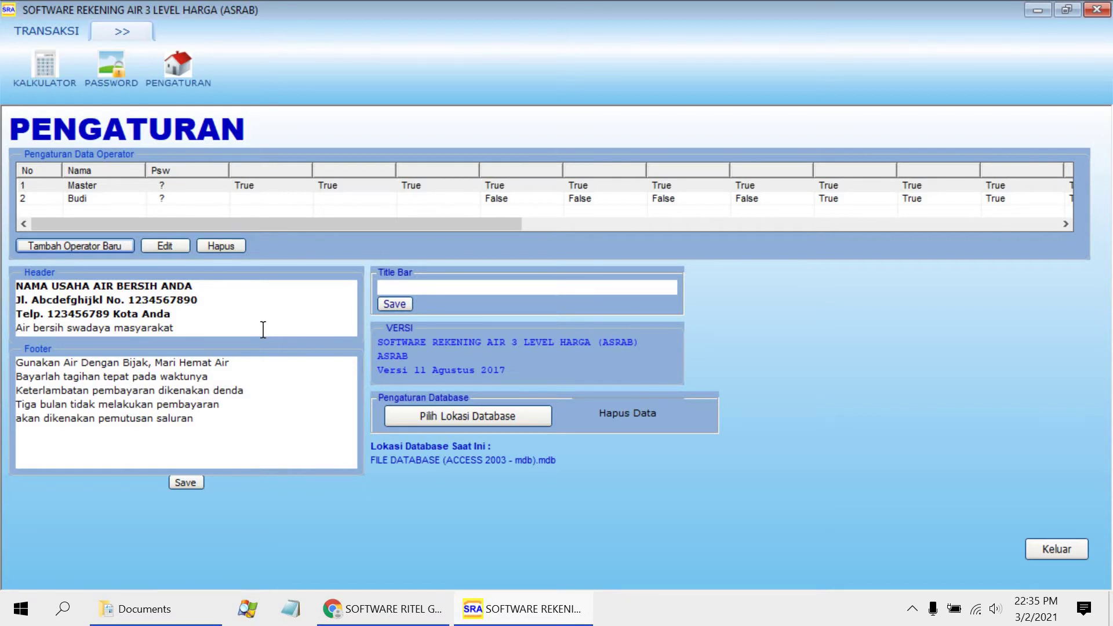
# Leave the Pengaturan settings and view the Wilayah list with its form for adding a region.
pyautogui.click(215, 444)
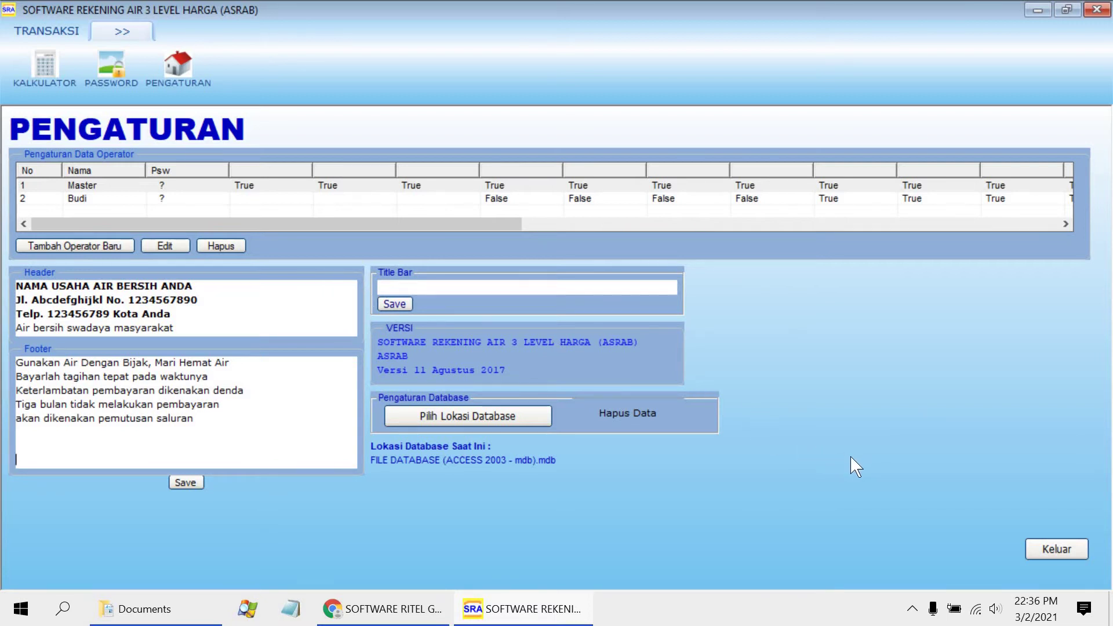
pyautogui.click(1054, 552)
pyautogui.click(45, 36)
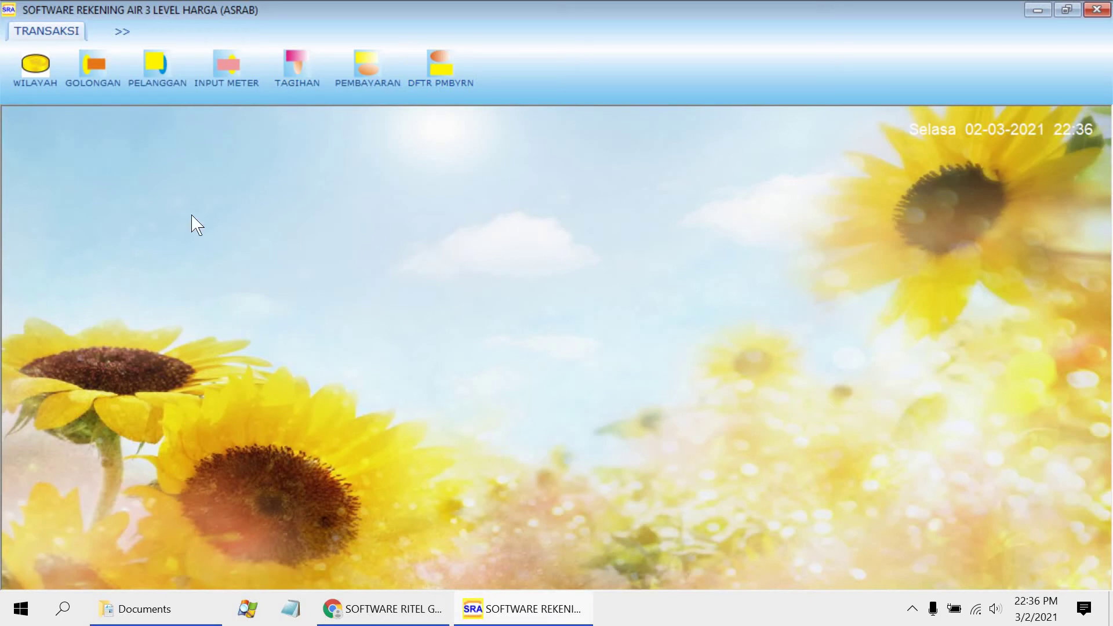
pyautogui.click(41, 88)
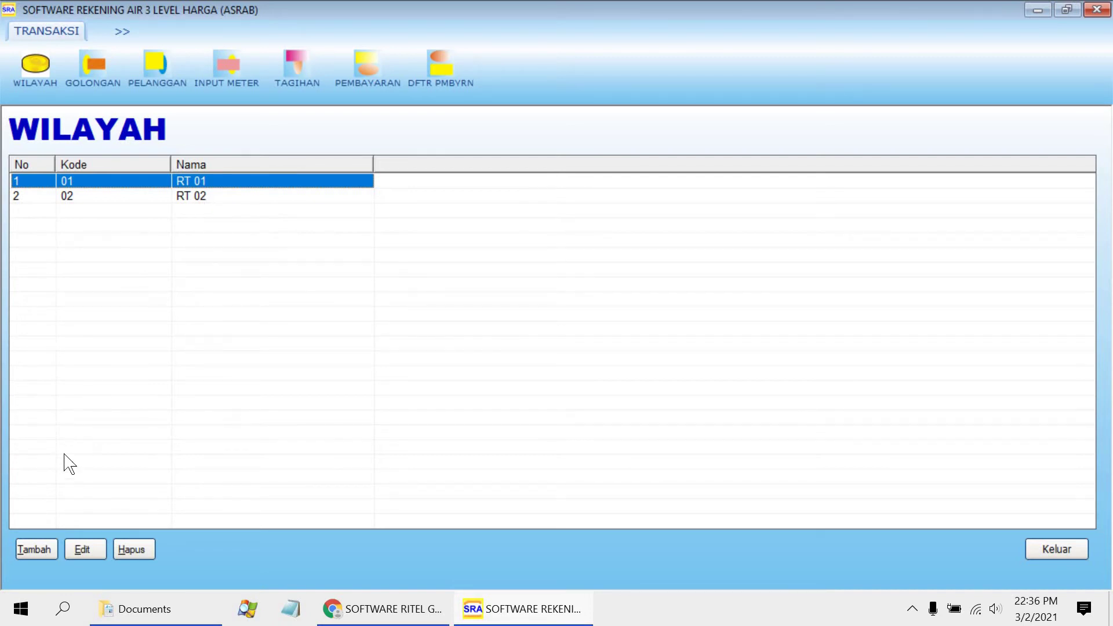
pyautogui.click(51, 549)
# Open the Golongan Tarif list and review the details of the Bisnis tariff group.
pyautogui.click(108, 81)
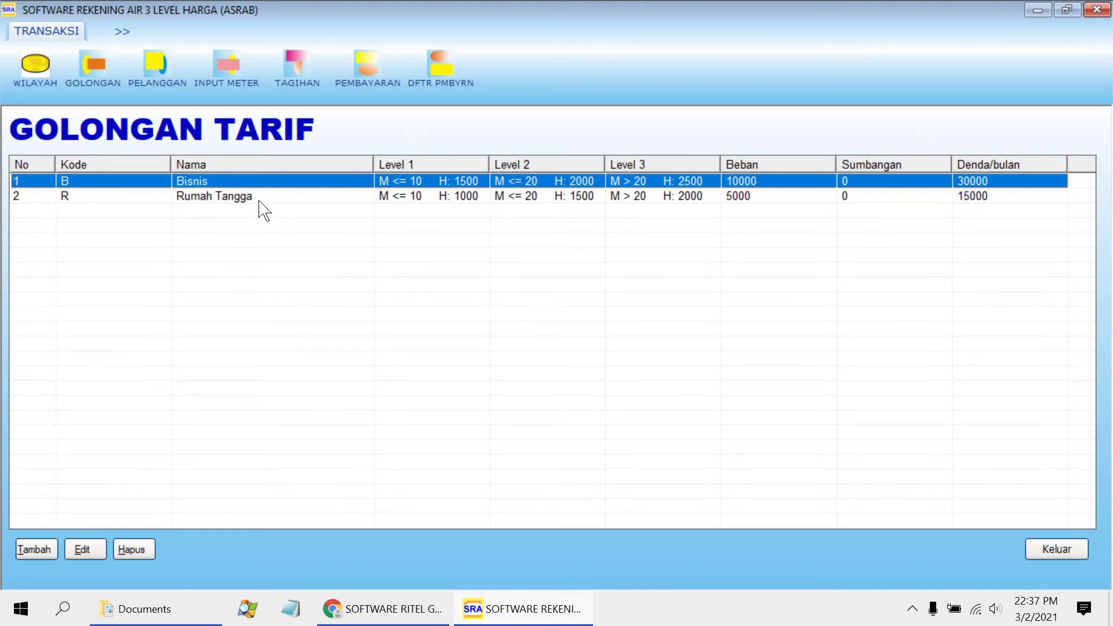
pyautogui.doubleClick(197, 185)
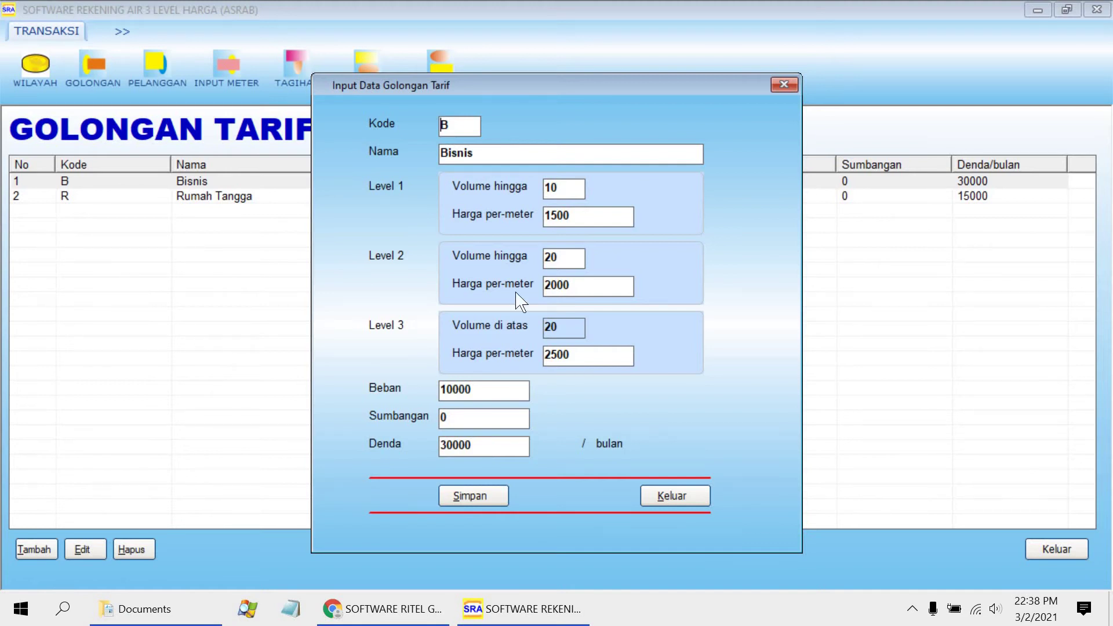
pyautogui.click(672, 498)
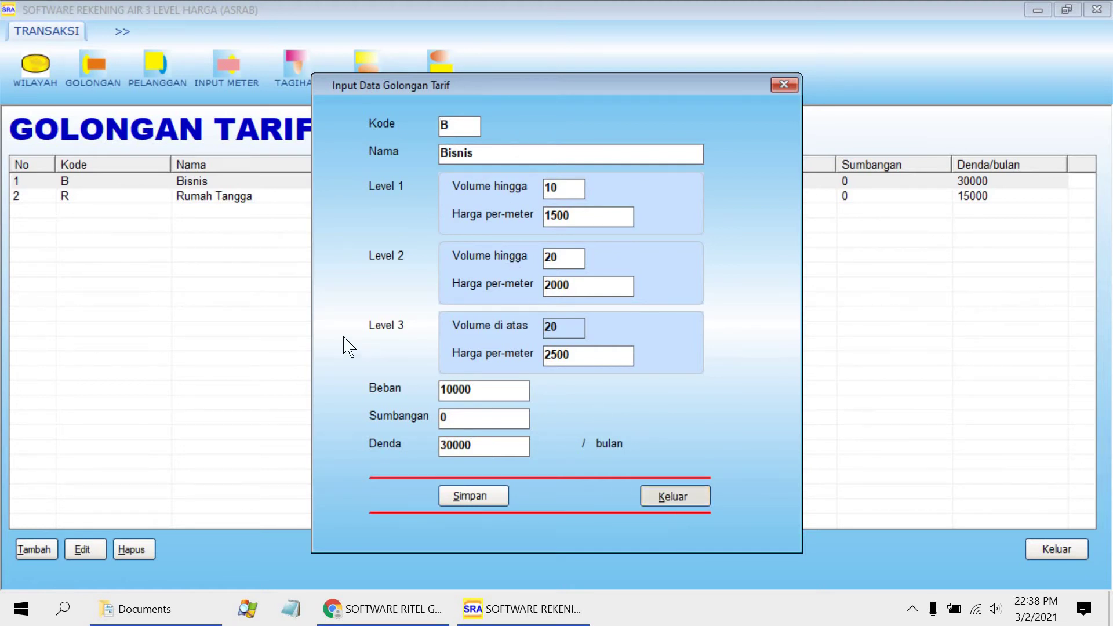
# Start a new tariff group with the code RM and the name Rumah Tangga Mampu.
pyautogui.click(46, 547)
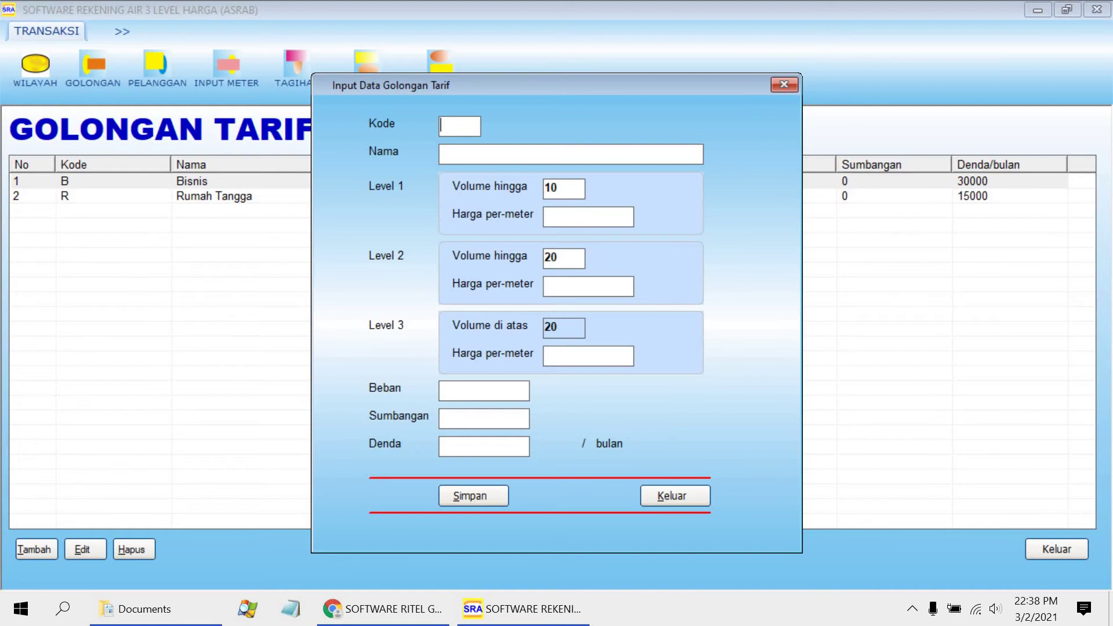
pyautogui.write('RT')
pyautogui.press('BackSpace')
pyautogui.write('M')
pyautogui.write('Rumag')
pyautogui.write('h Tangga ')
pyautogui.write('Mampu')
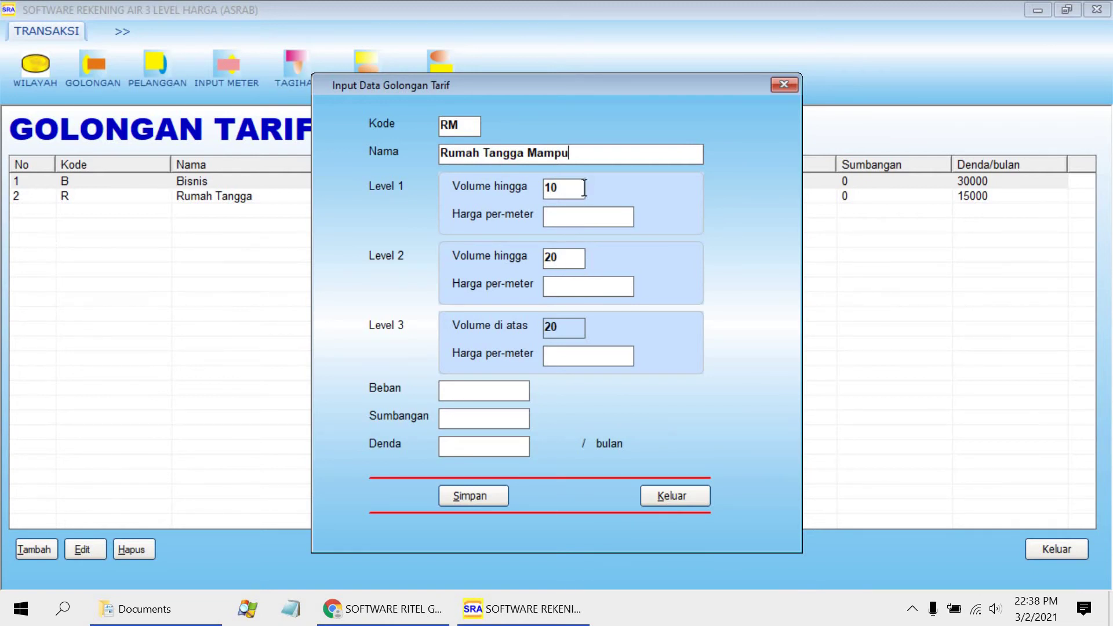
# Set the tariff group's price per meter to 2500 for level 1, 3500 for level 2 and 5000 for level 3.
pyautogui.click(577, 225)
pyautogui.moveTo(538, 88); pyautogui.dragTo(663, 75)
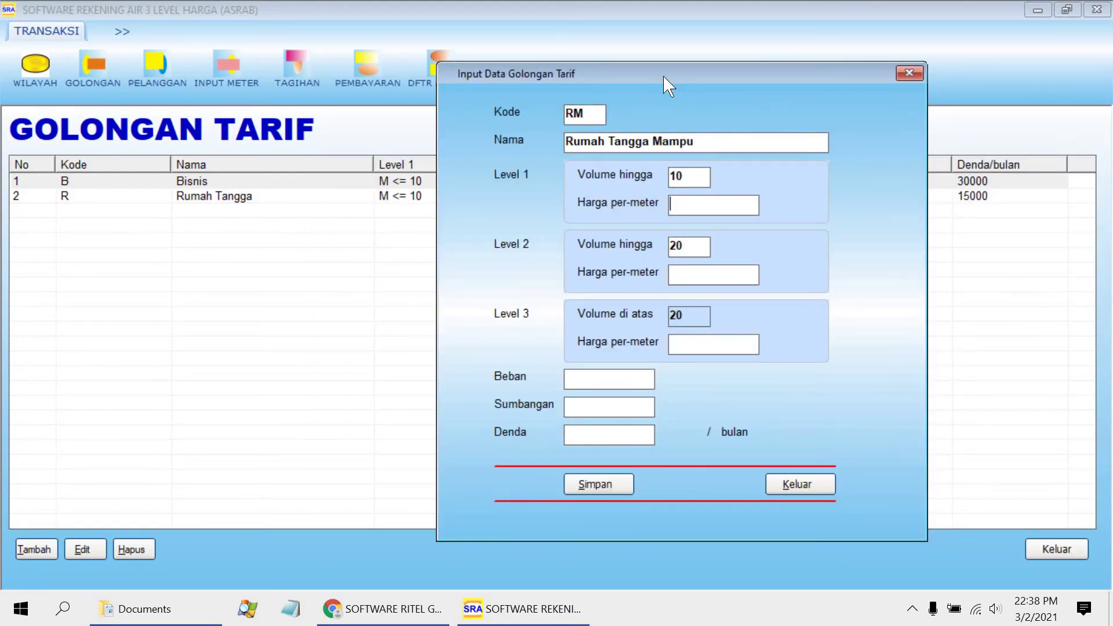
pyautogui.write('2500')
pyautogui.write('3500')
pyautogui.click(705, 347)
pyautogui.write('5000')
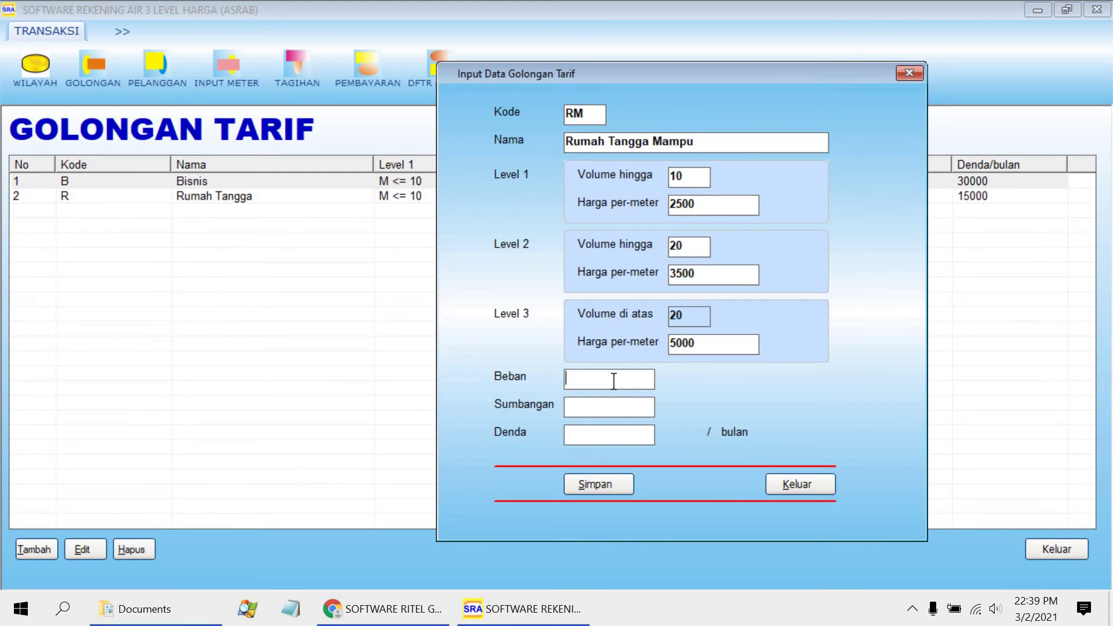
# Set Beban to 30000 and Denda to 20000, try to save the tariff group, and leave the Golongan Tarif list.
pyautogui.write('30000')
pyautogui.click(610, 436)
pyautogui.write('20000')
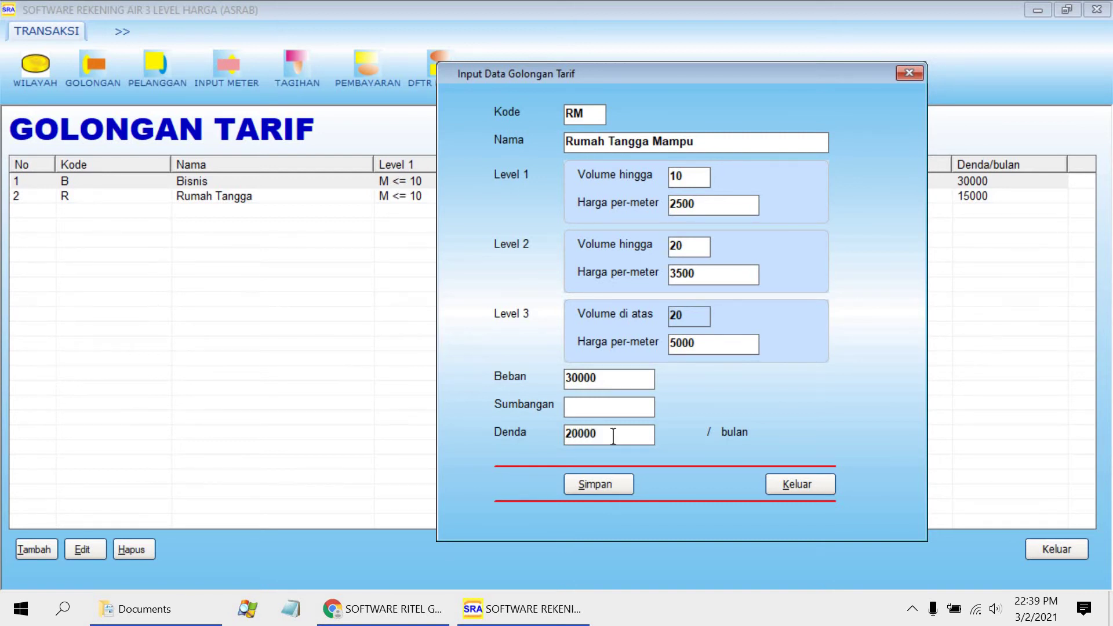
pyautogui.click(603, 482)
pyautogui.click(656, 354)
pyautogui.click(597, 484)
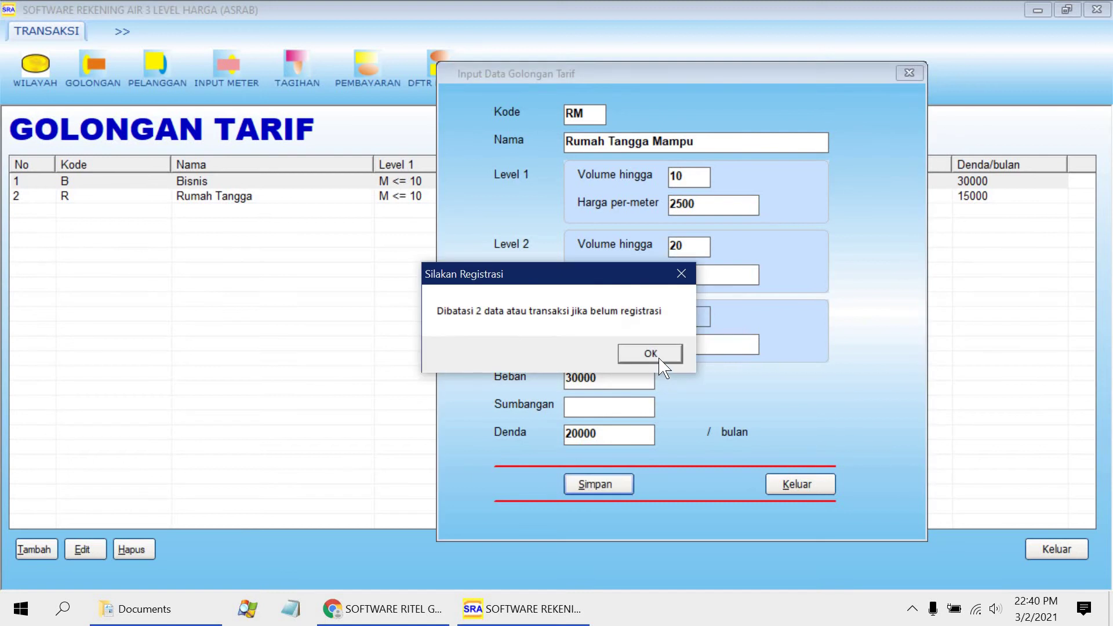
pyautogui.click(651, 354)
pyautogui.click(598, 407)
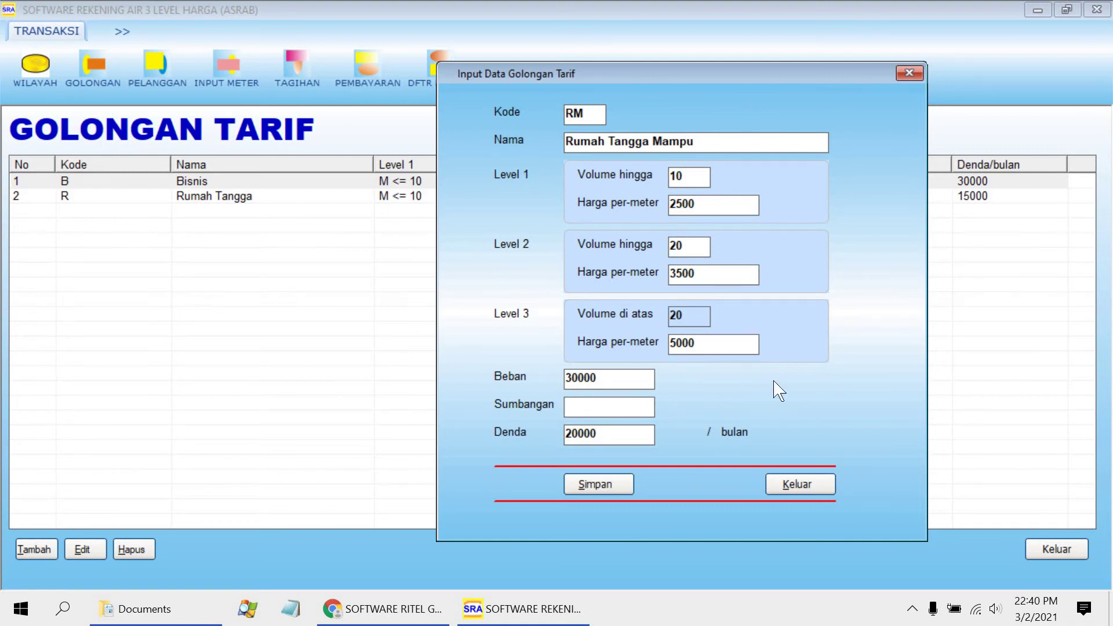
pyautogui.click(789, 487)
pyautogui.click(1067, 551)
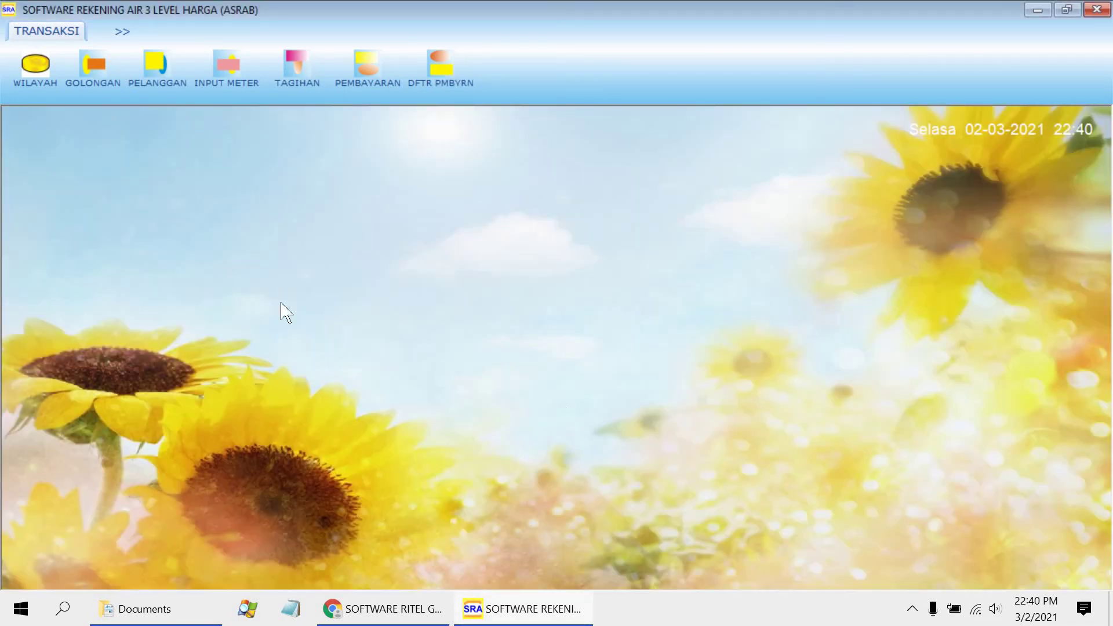
# Open the Pelanggan list and start a new customer record with its account number.
pyautogui.click(150, 82)
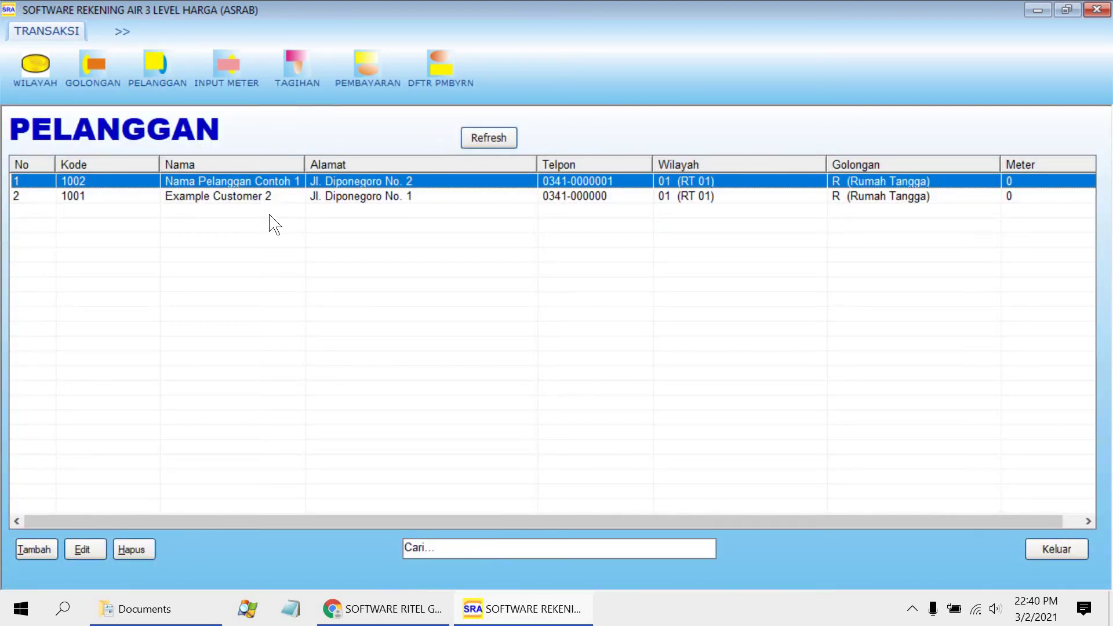
pyautogui.click(373, 197)
pyautogui.click(374, 181)
pyautogui.click(374, 196)
pyautogui.click(36, 550)
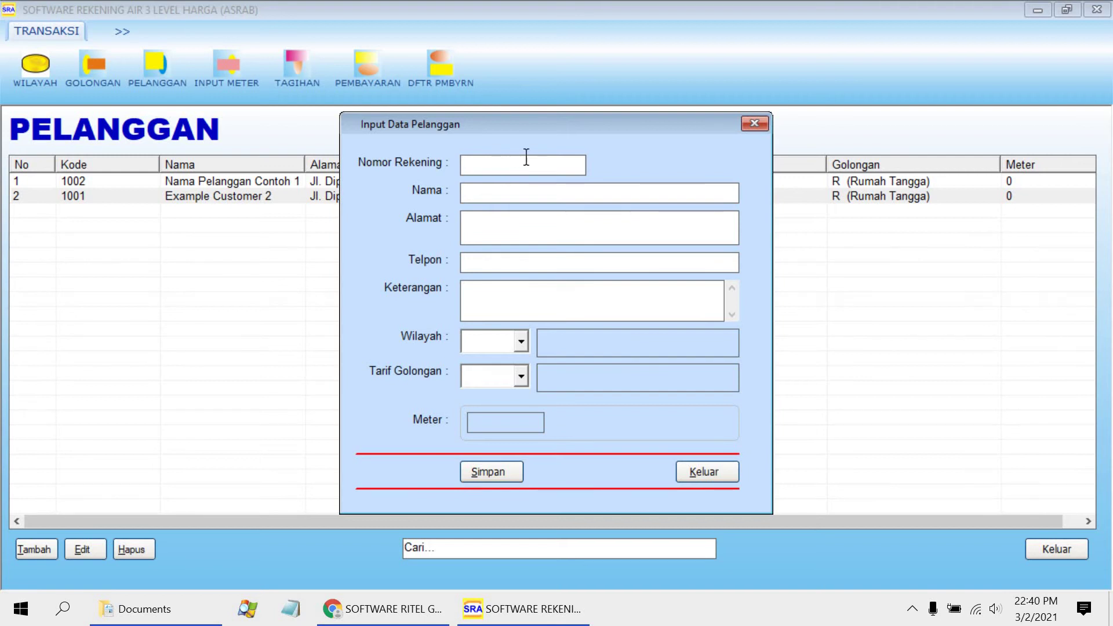
pyautogui.moveTo(519, 134); pyautogui.dragTo(637, 130)
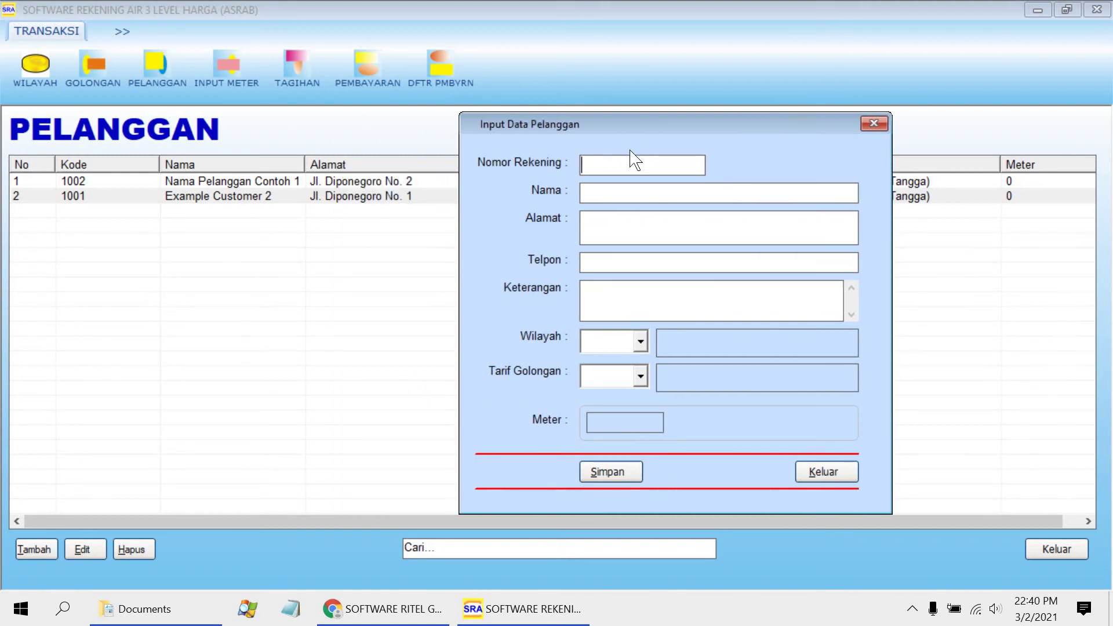
pyautogui.write('100')
pyautogui.write('3')
# Enter the customer's full name and address, and fill the phone and notes with a dash.
pyautogui.write('Dian ')
pyautogui.write('Permata')
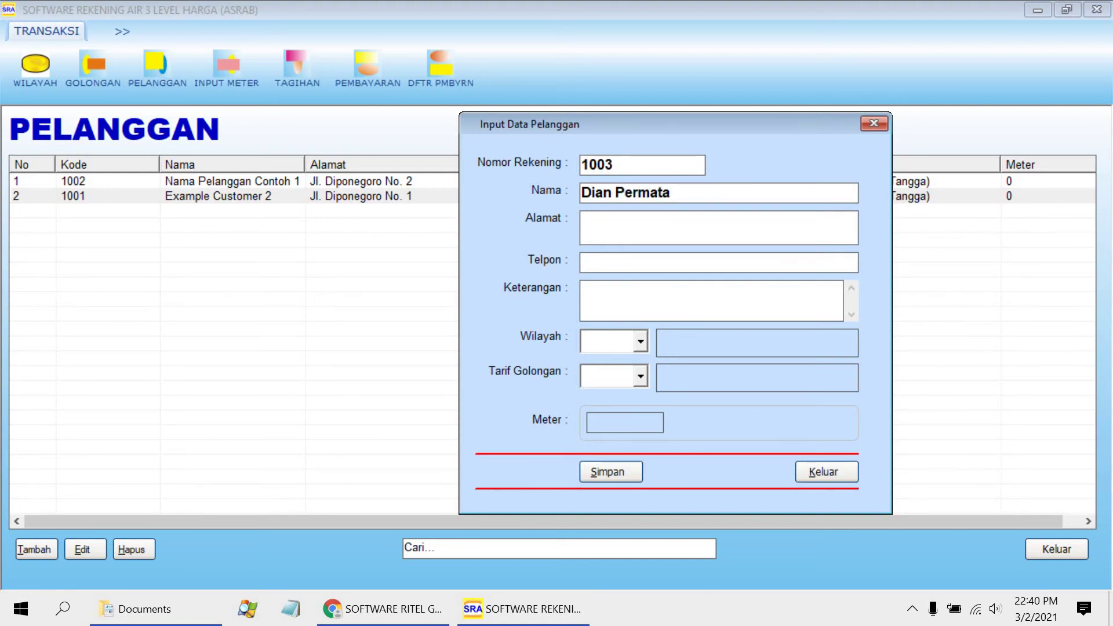
pyautogui.write('sari')
pyautogui.press('Tab')
pyautogui.write('Jln. Diponegoro')
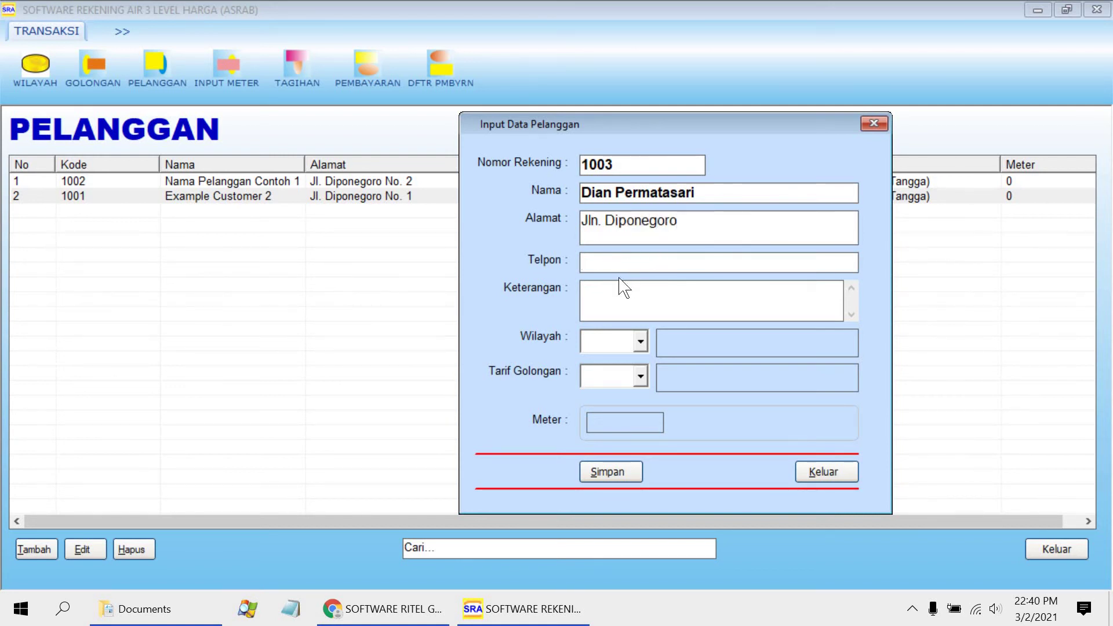
pyautogui.press('Tab')
pyautogui.write('-')
pyautogui.press('Tab')
pyautogui.write('-')
# Assign the customer to Wilayah 01 and Tarif Golongan R, save the record, and leave the Pelanggan list.
pyautogui.click(641, 343)
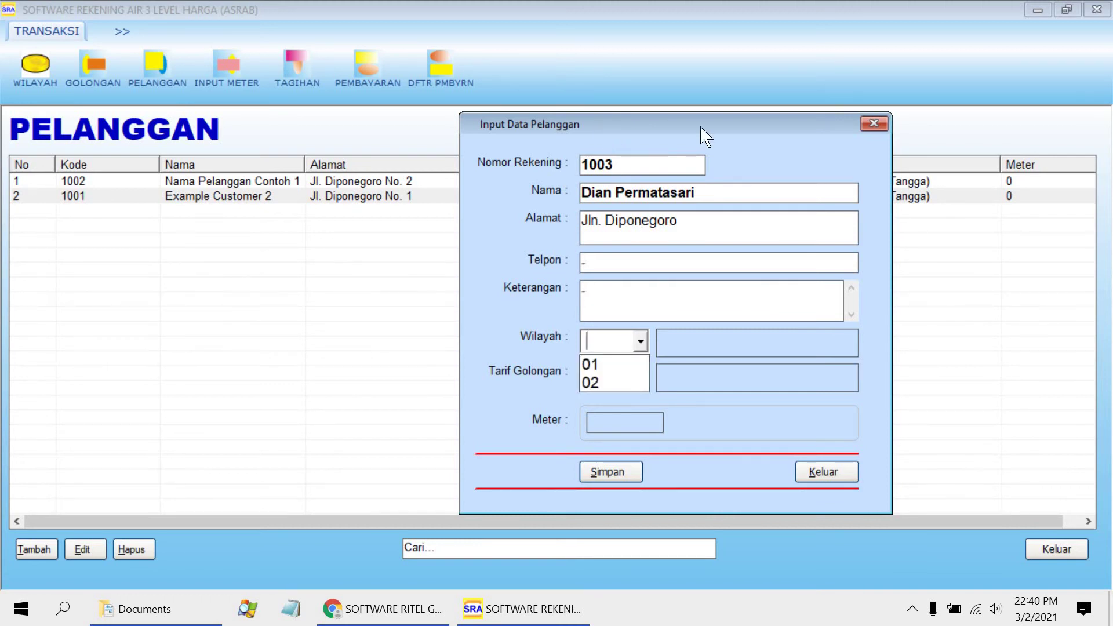
pyautogui.click(771, 123)
pyautogui.moveTo(745, 120); pyautogui.dragTo(618, 121)
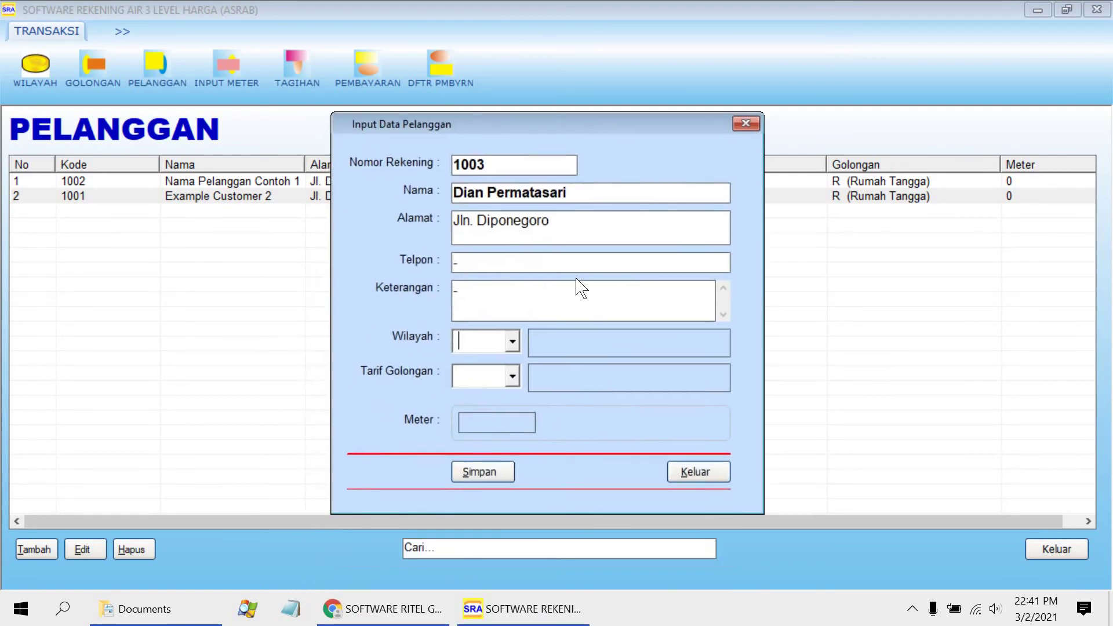
pyautogui.click(513, 343)
pyautogui.click(509, 369)
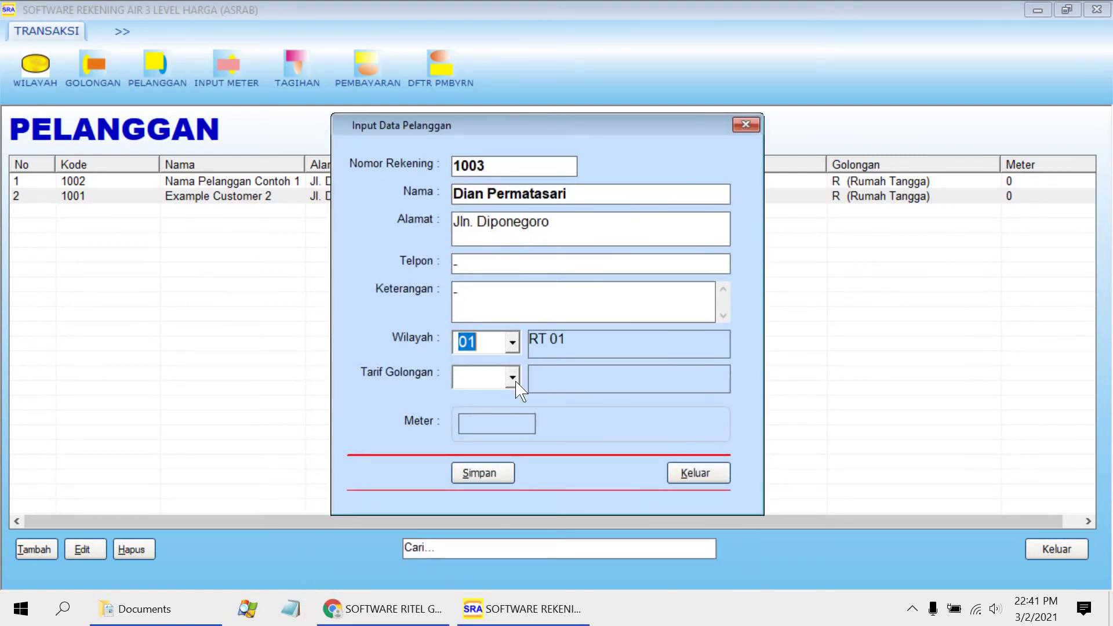
pyautogui.click(513, 378)
pyautogui.click(516, 400)
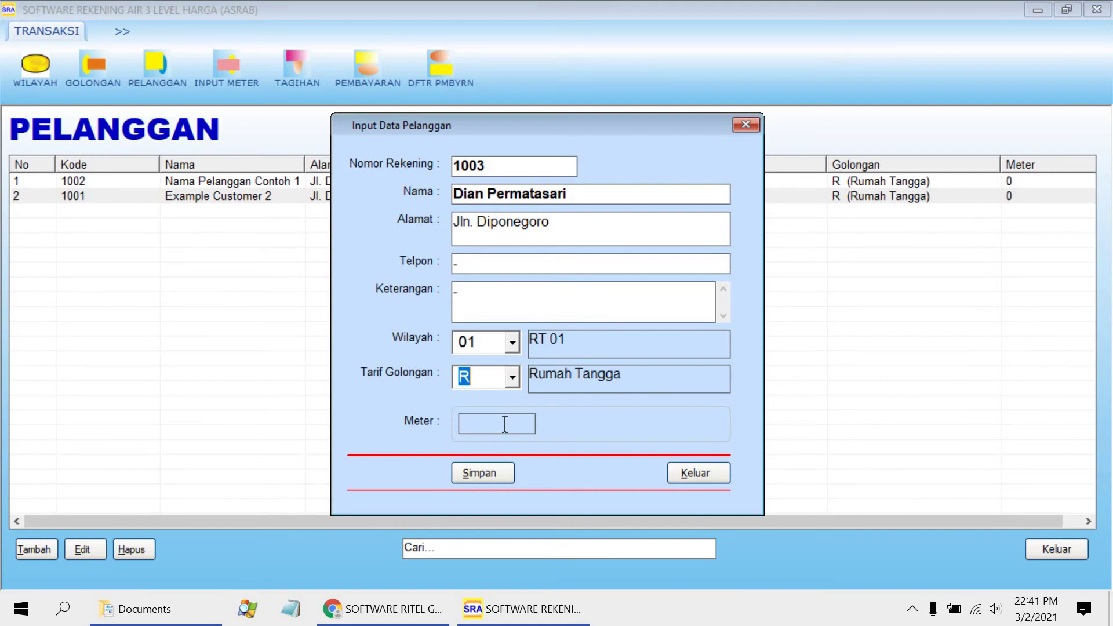
pyautogui.click(497, 473)
pyautogui.click(624, 365)
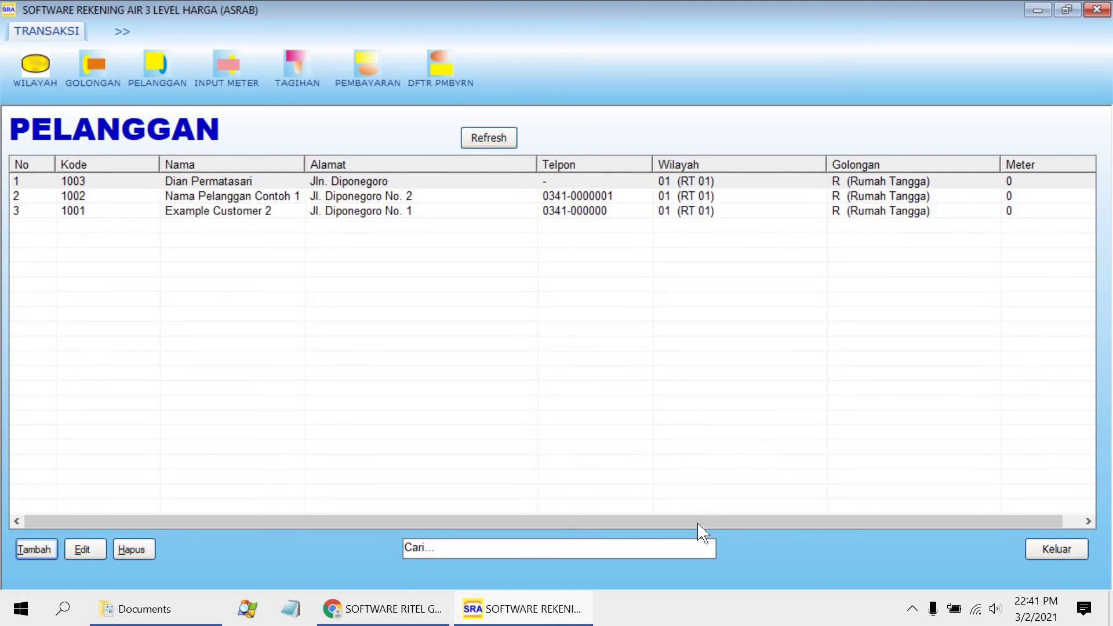
pyautogui.moveTo(697, 524); pyautogui.dragTo(587, 500)
pyautogui.click(1051, 549)
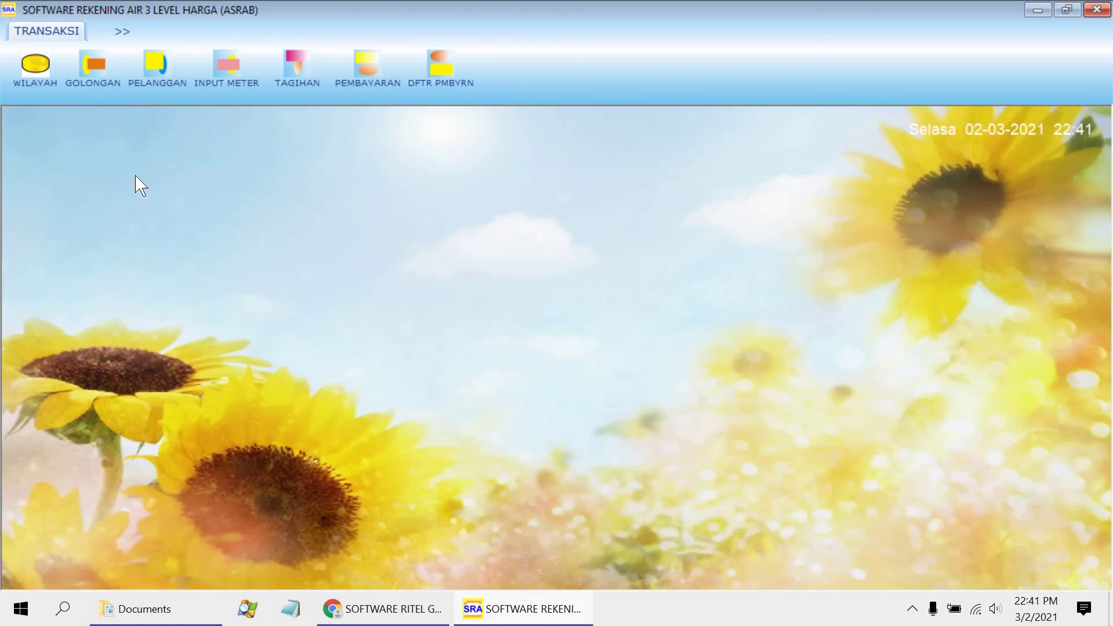
# Record and save a current meter reading of 35 for the newly added customer in Input Meter for March 2021.
pyautogui.click(227, 72)
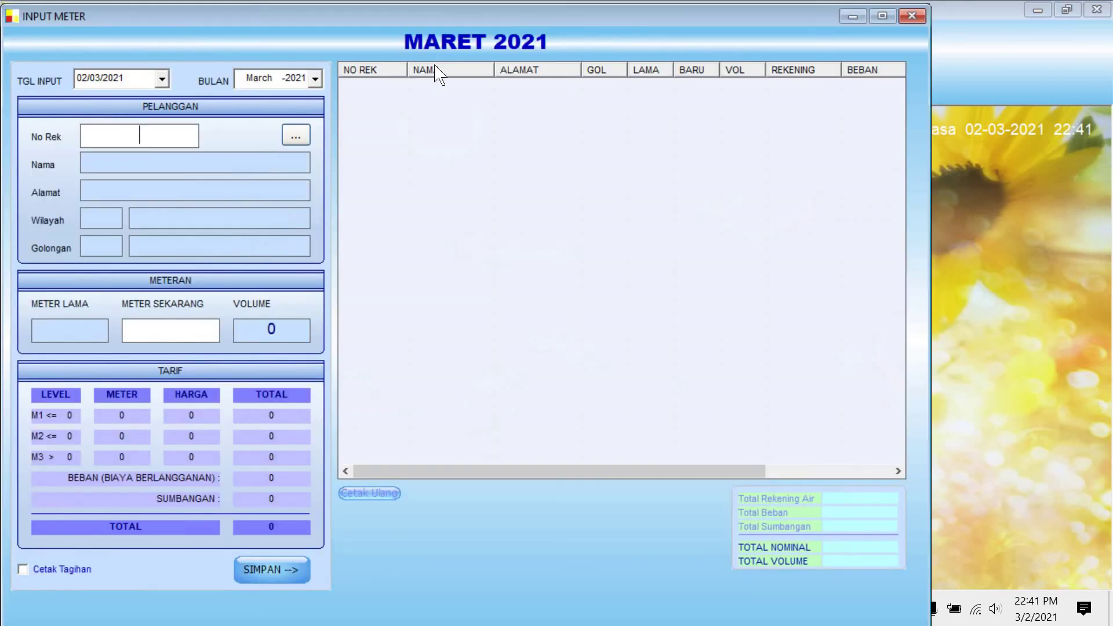
pyautogui.click(882, 18)
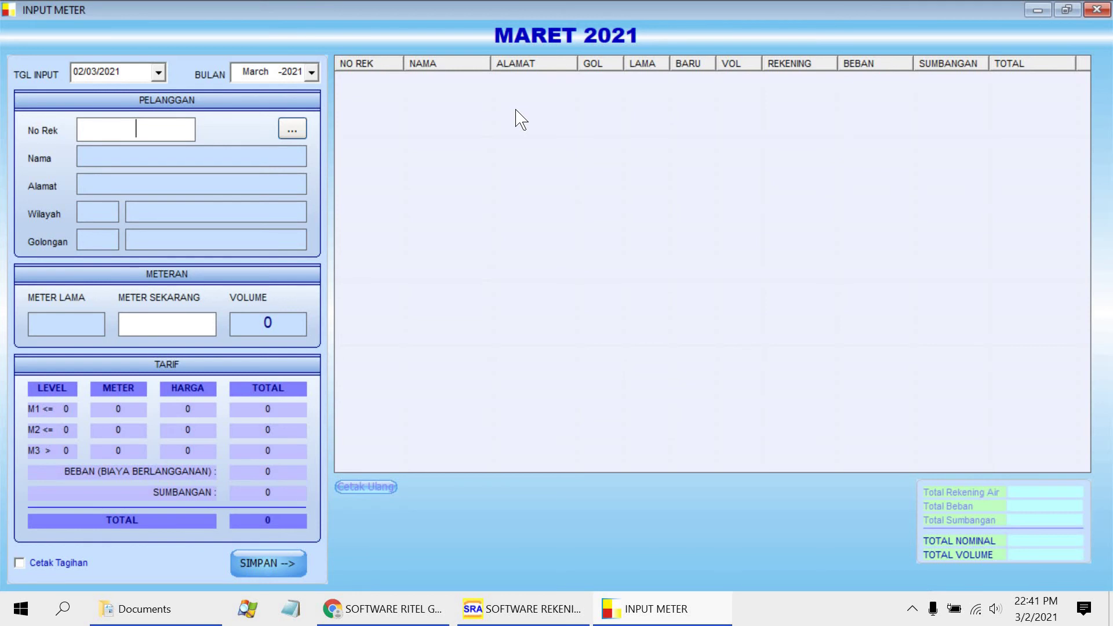
pyautogui.click(294, 131)
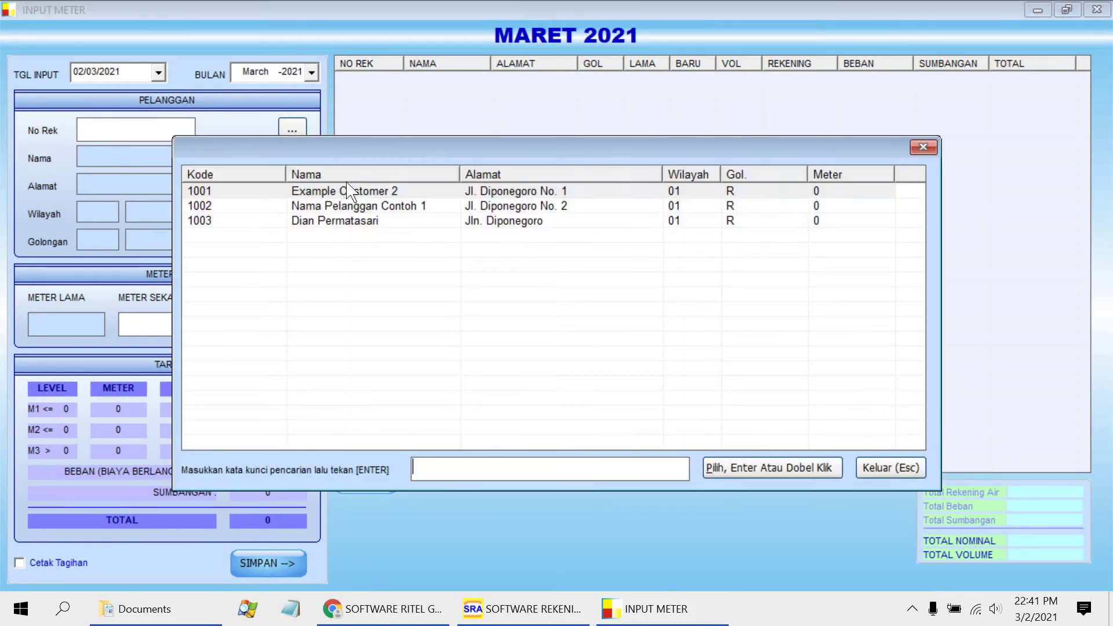
pyautogui.doubleClick(343, 221)
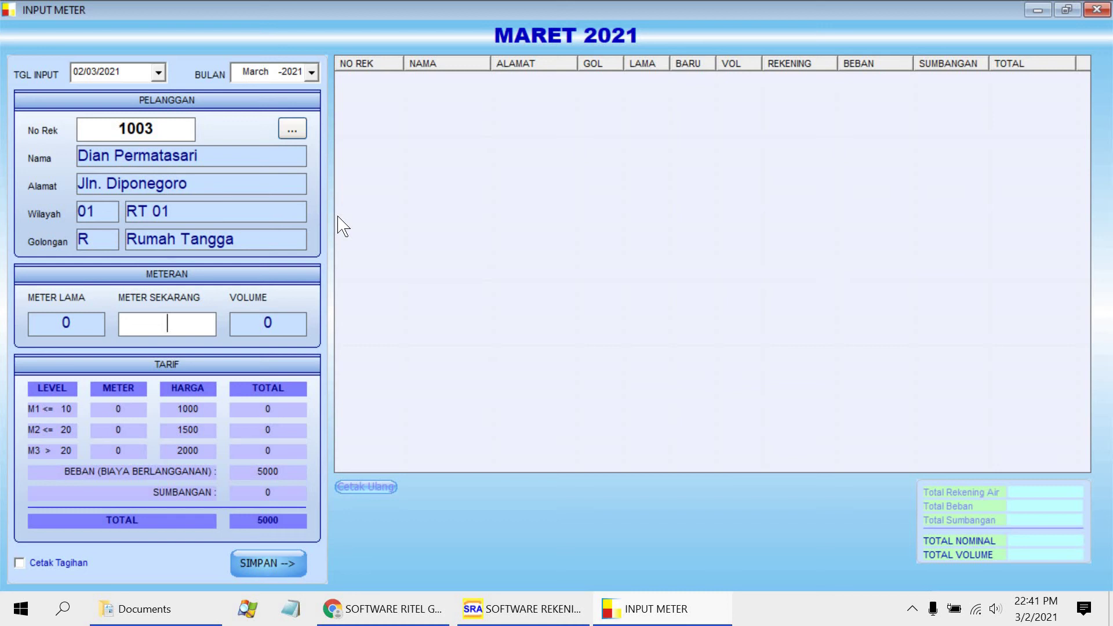
pyautogui.write('35')
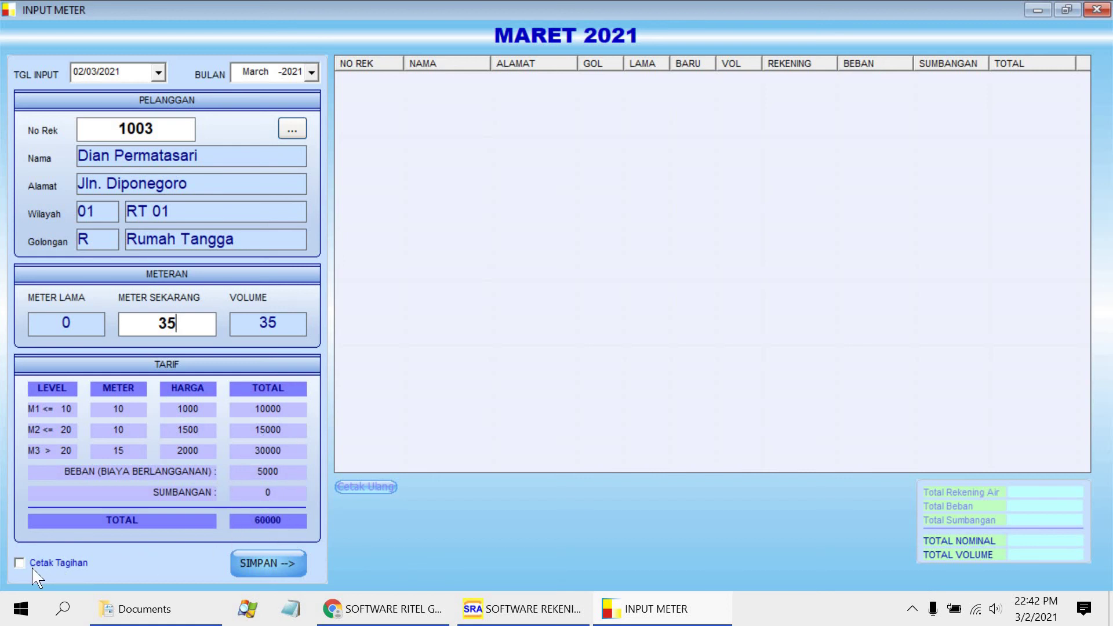
pyautogui.click(271, 566)
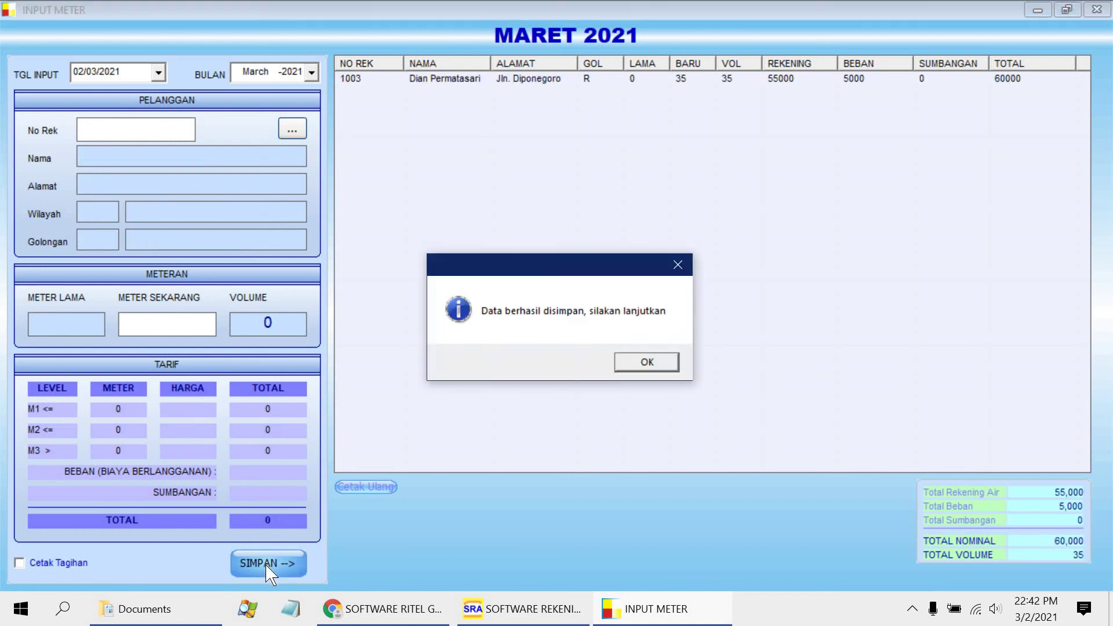
pyautogui.click(633, 365)
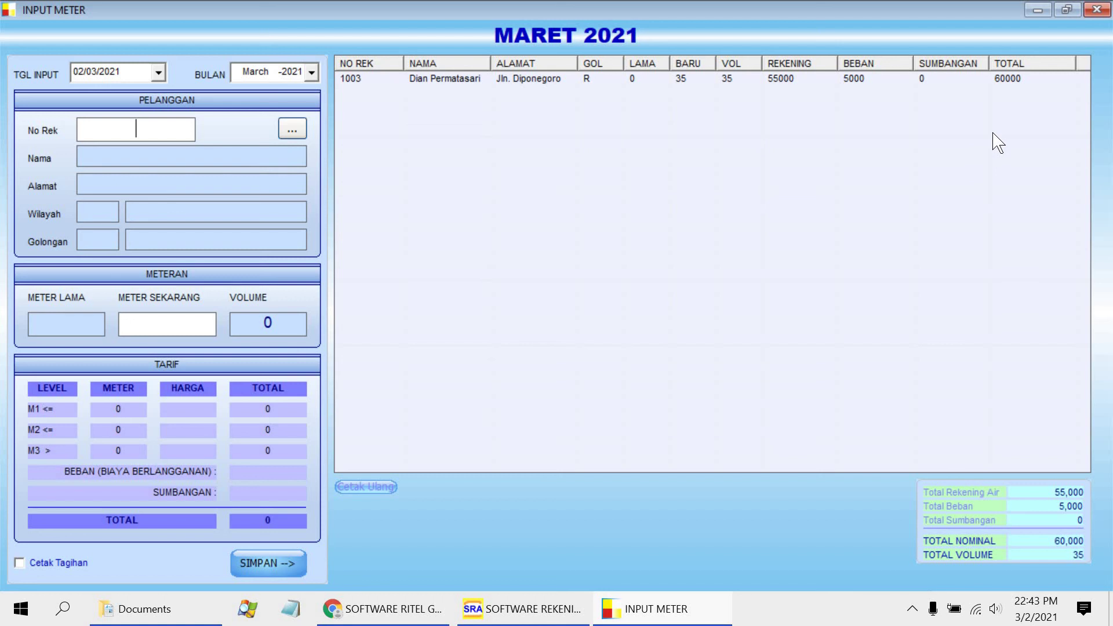
pyautogui.click(1095, 10)
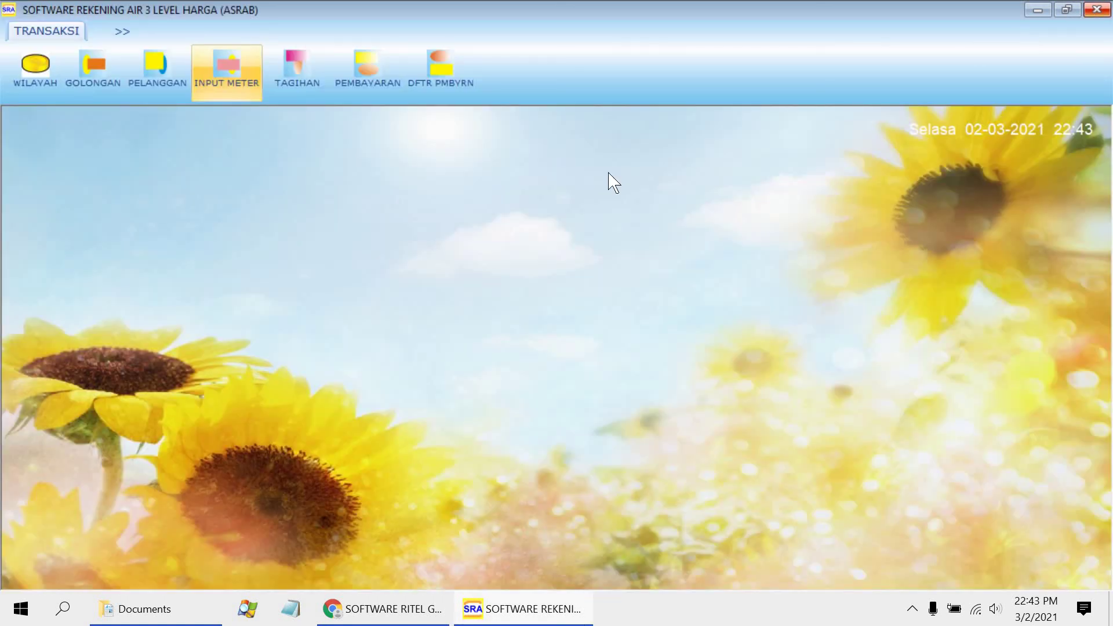
# Check the Tagihan list and record a payment of 60000 for the new customer's March 2021 bill.
pyautogui.click(311, 101)
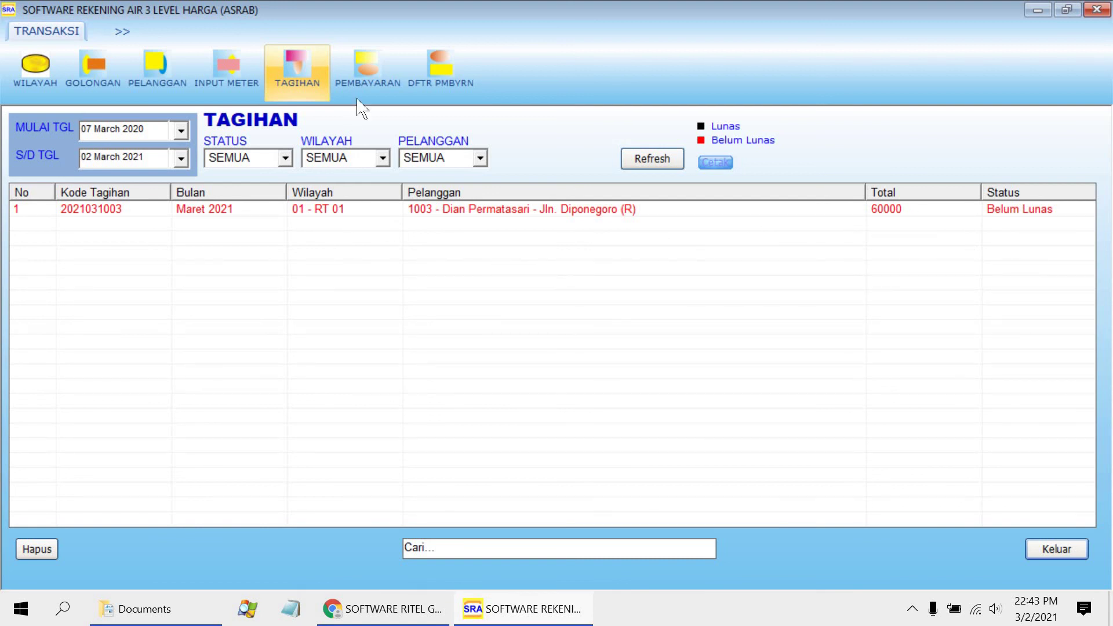
pyautogui.click(1049, 551)
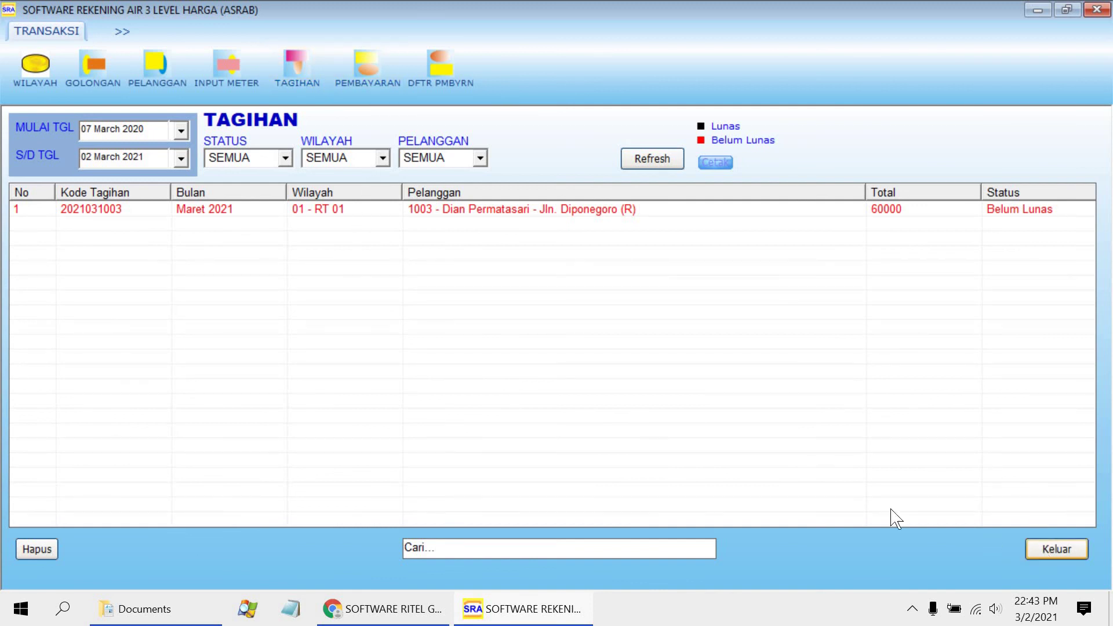
pyautogui.click(373, 86)
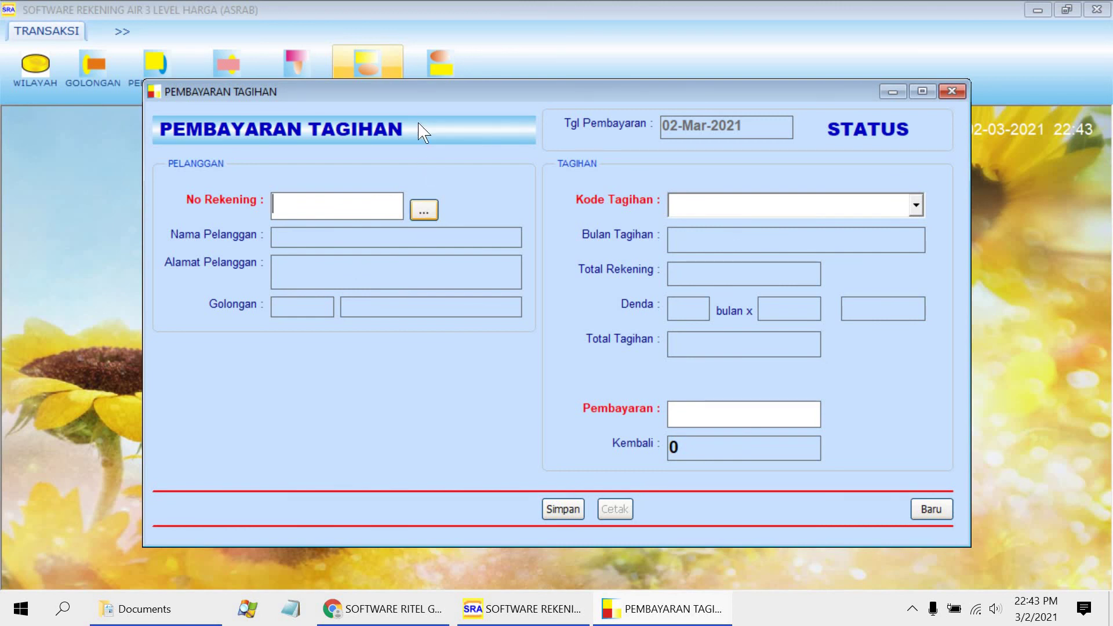
pyautogui.click(426, 211)
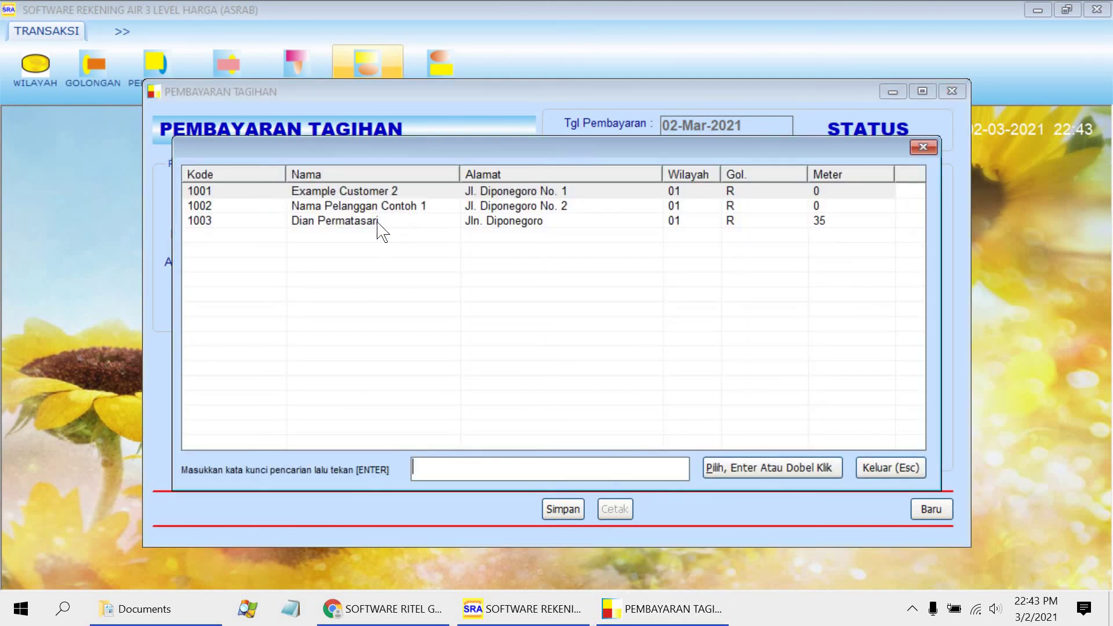
pyautogui.doubleClick(351, 223)
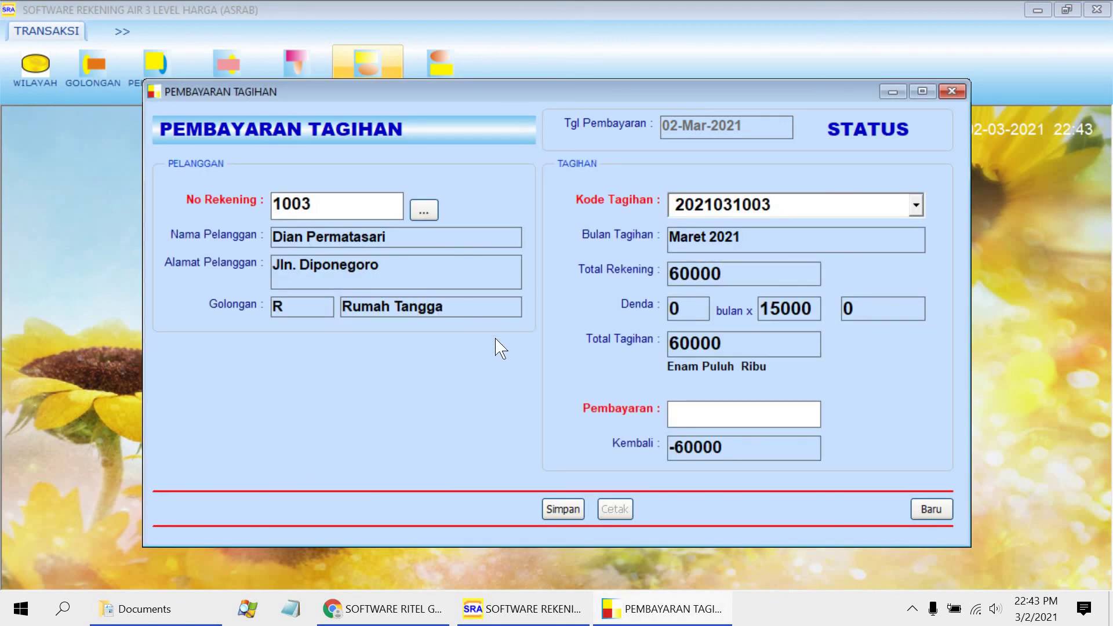
pyautogui.write('60000')
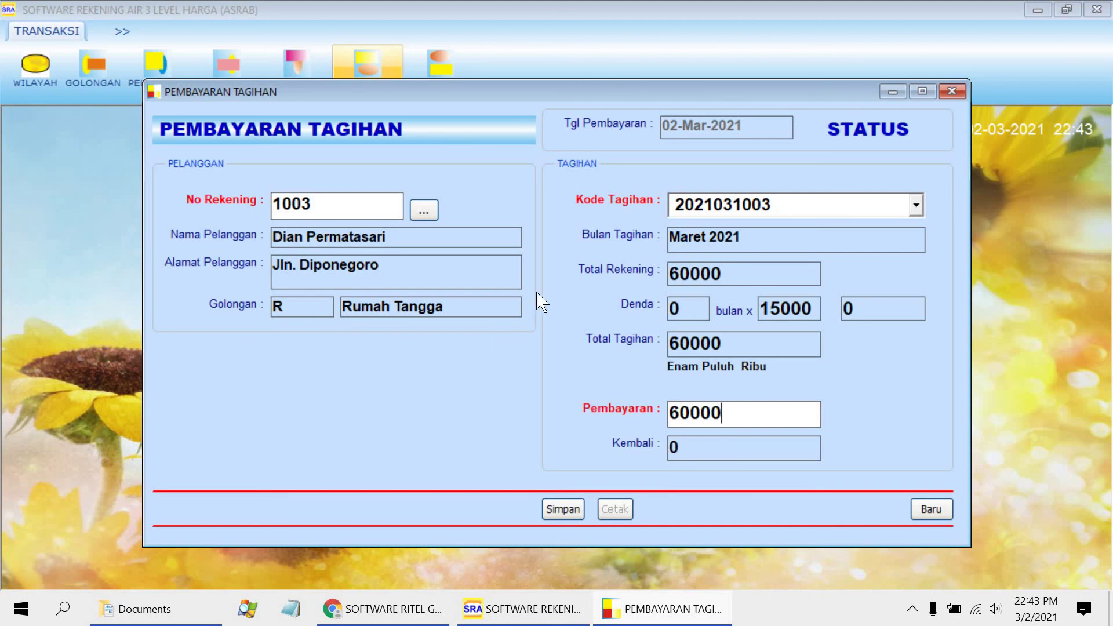
pyautogui.click(573, 510)
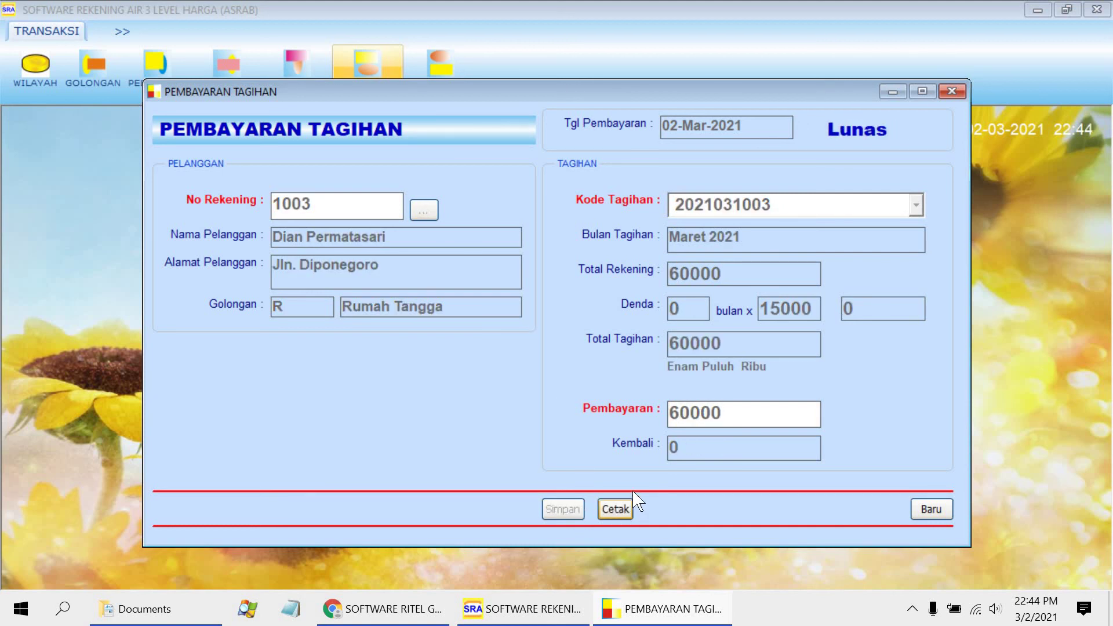
pyautogui.click(952, 92)
# Review the payment in Daftar Pembayaran and the bill's status in the Tagihan list.
pyautogui.click(452, 86)
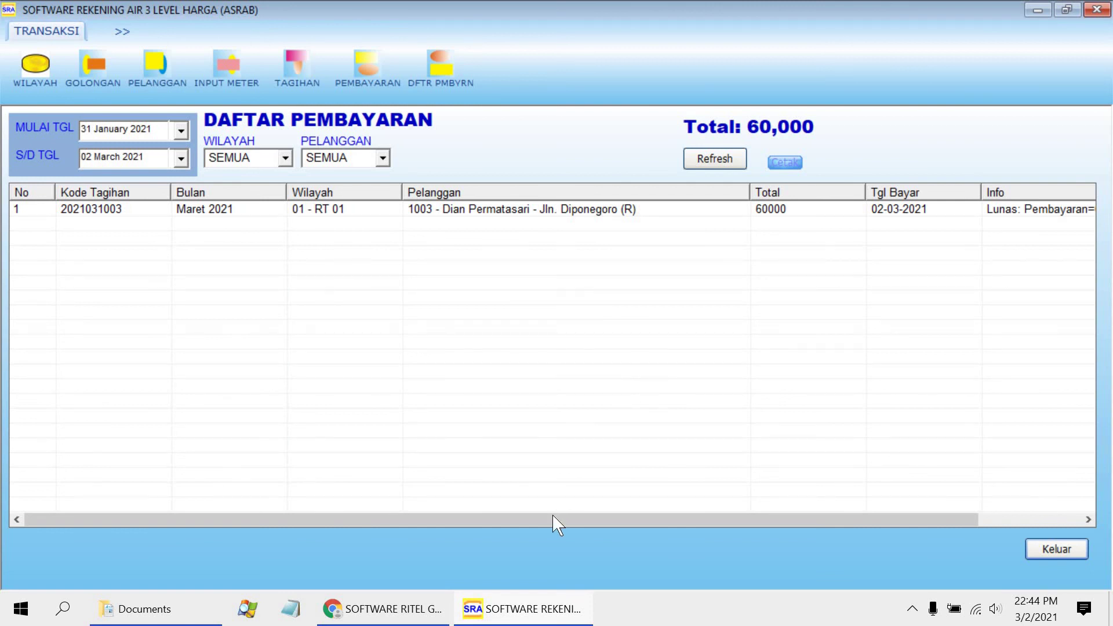
pyautogui.moveTo(556, 521); pyautogui.dragTo(469, 526)
pyautogui.click(297, 69)
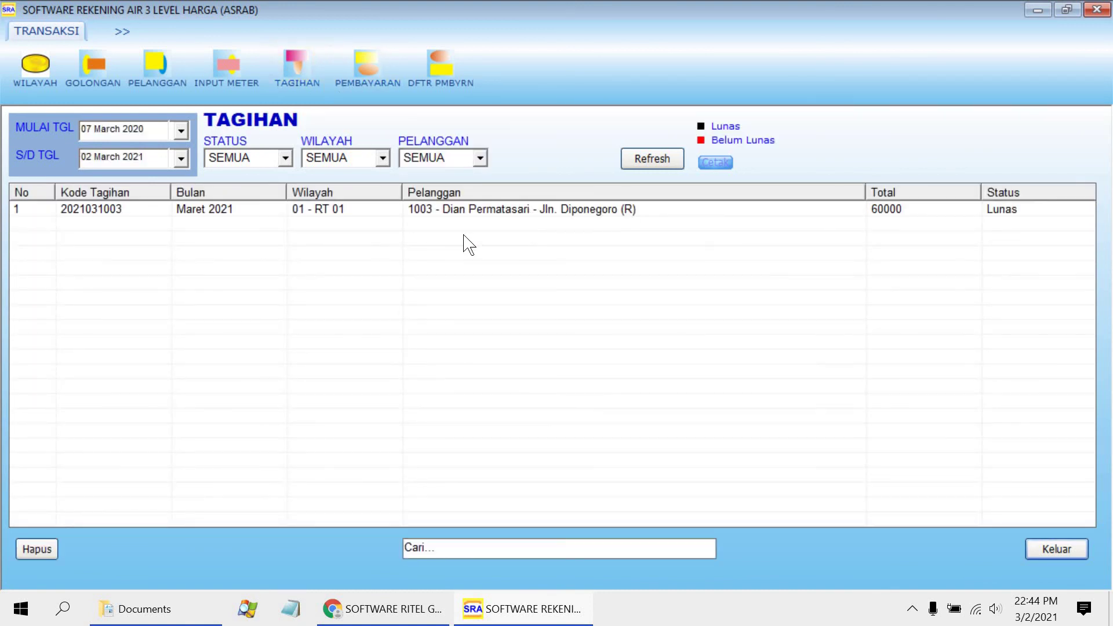
pyautogui.click(1065, 550)
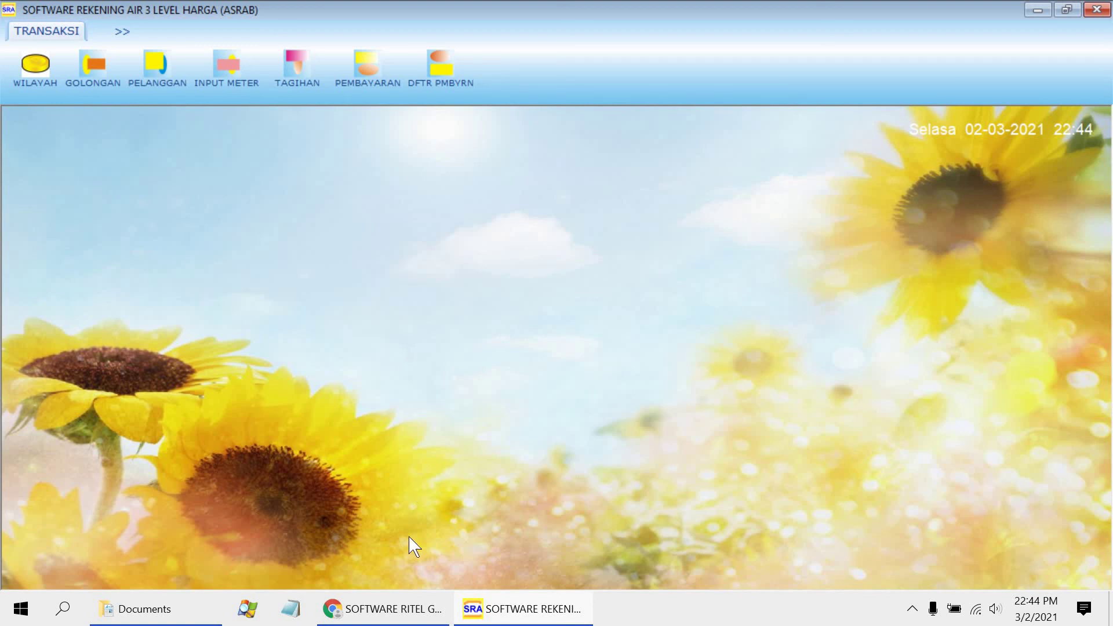
# Switch to Chrome and view the ASRAB product listing with its ordering details on indo-aplikasi.com.
pyautogui.click(413, 608)
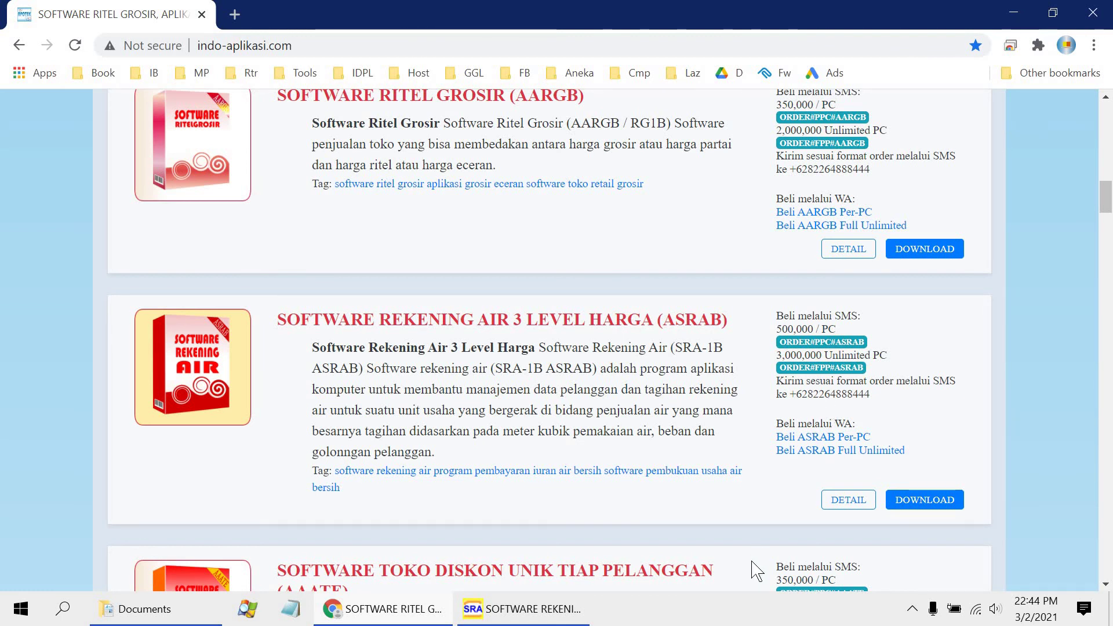
pyautogui.click(742, 612)
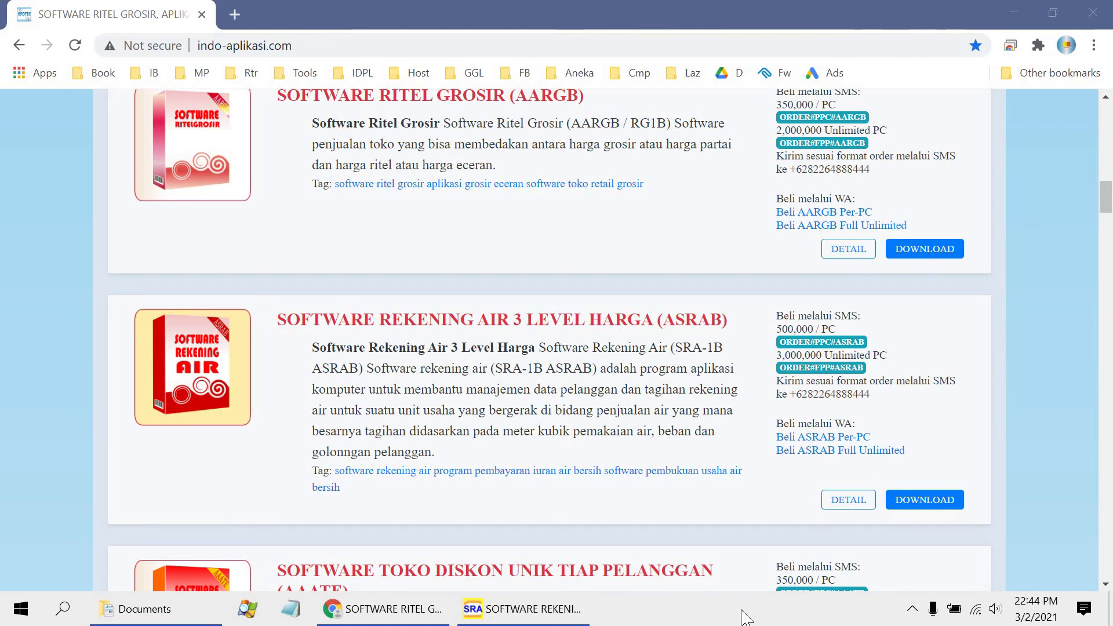